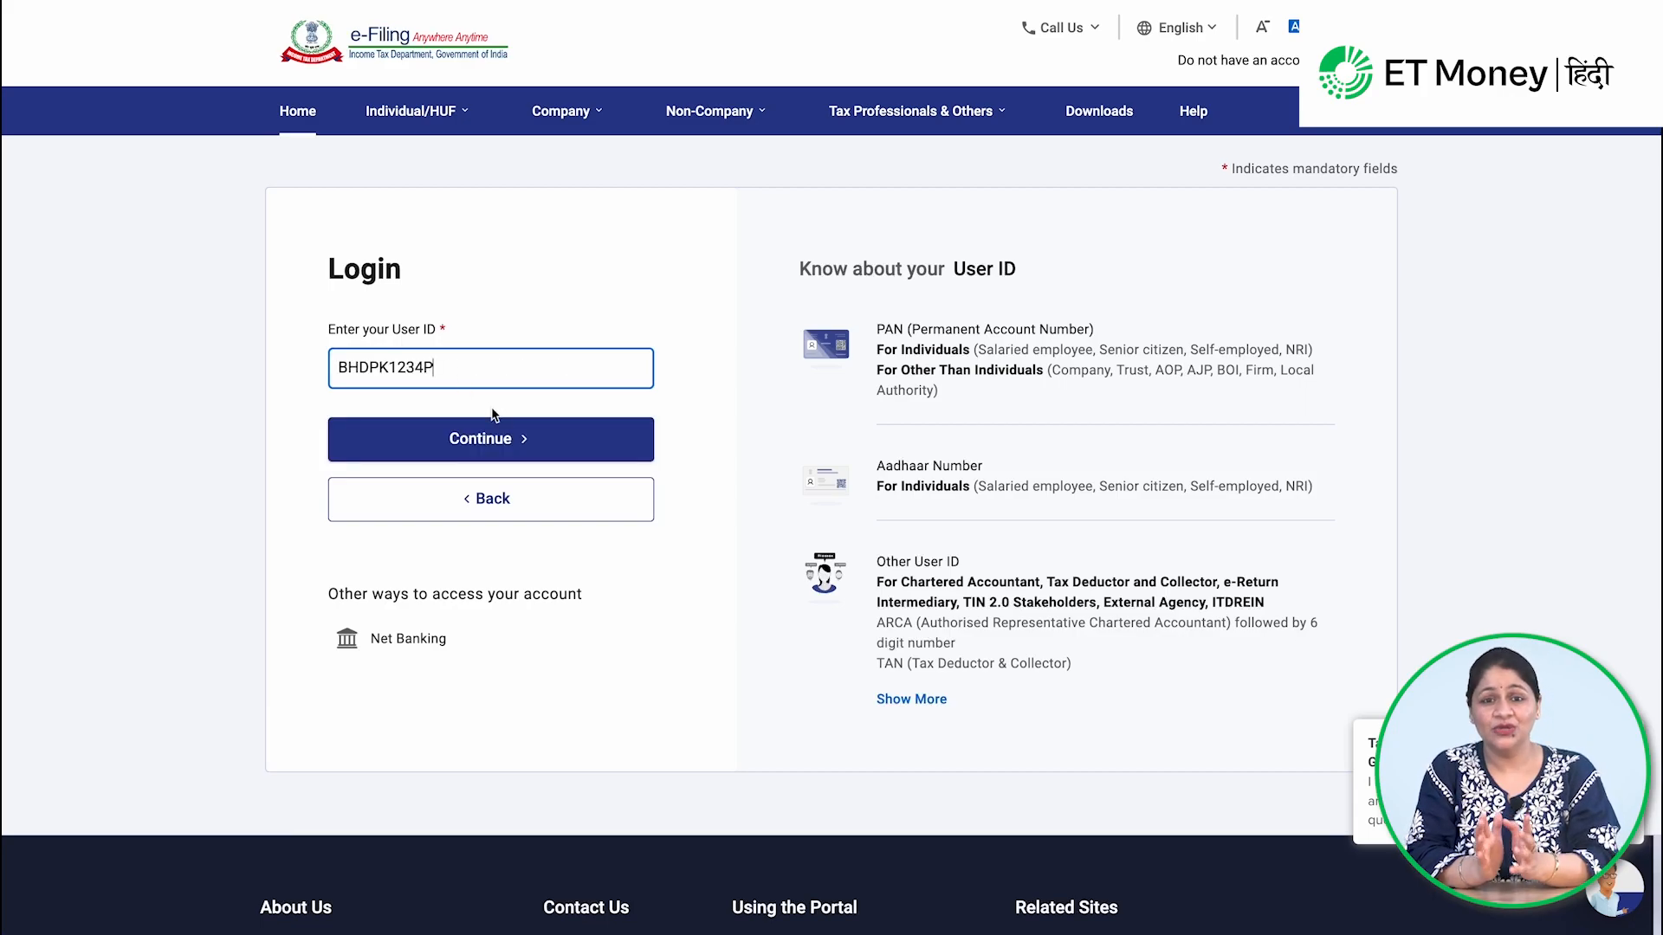
- Log in to the e-Filing portal and open the Form 26AS tax credit statement page on TRACES
{"action": "left_click", "coordinate": [491, 438]}
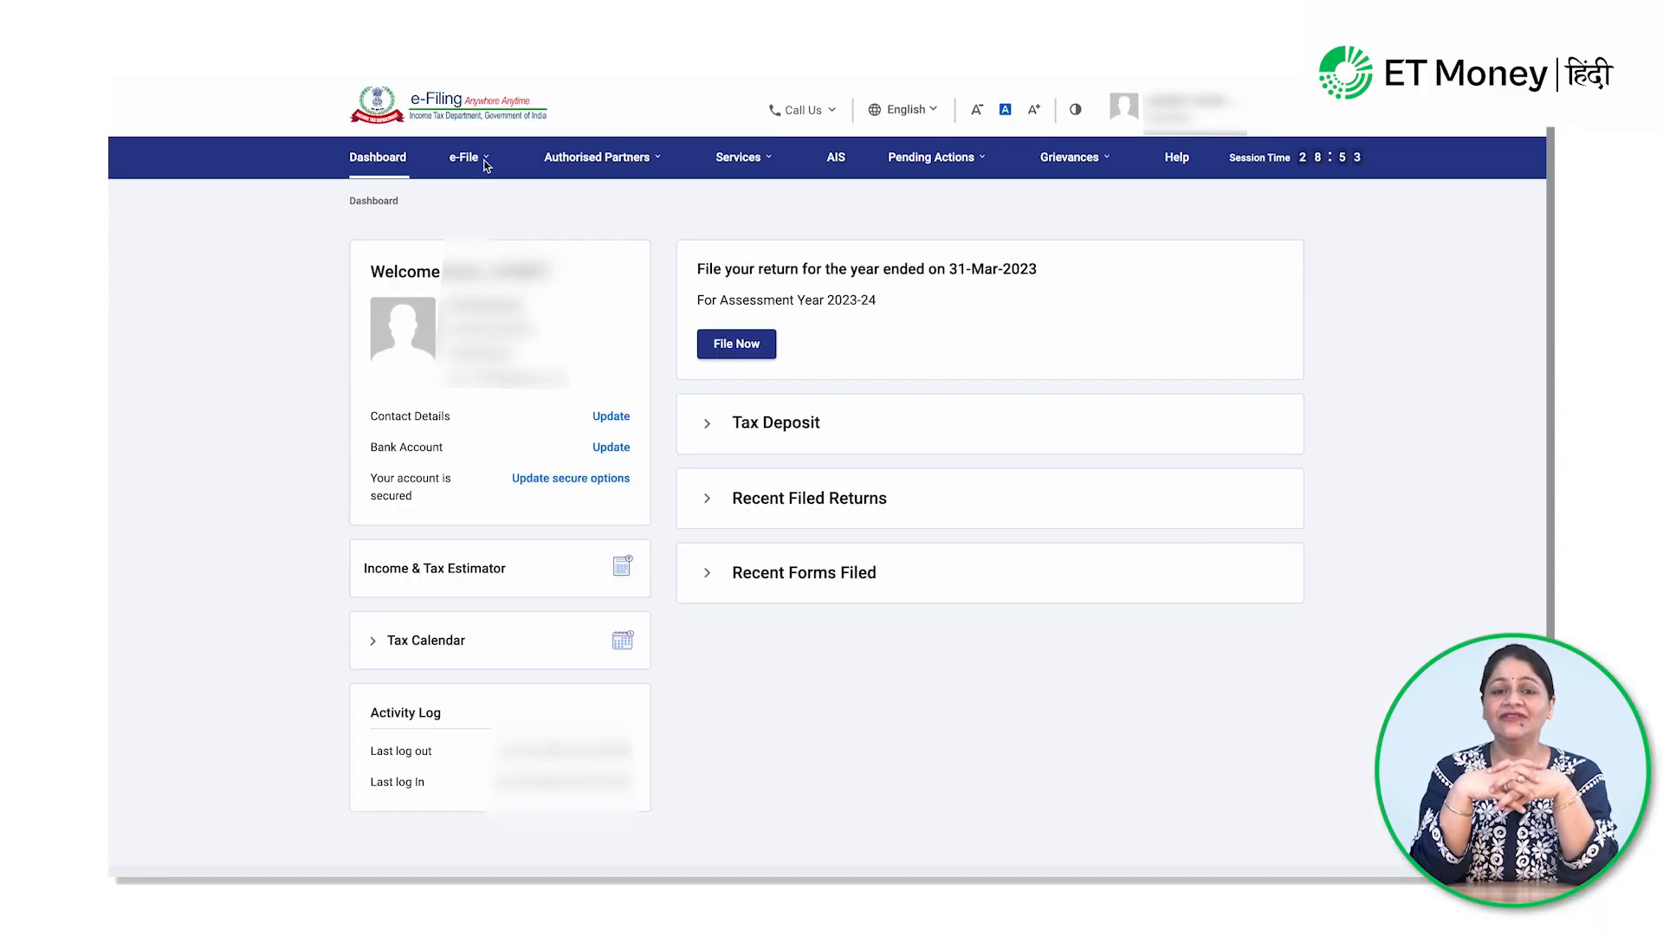
{"action": "left_click", "coordinate": [485, 164]}
{"action": "mouse_move", "coordinate": [513, 199]}
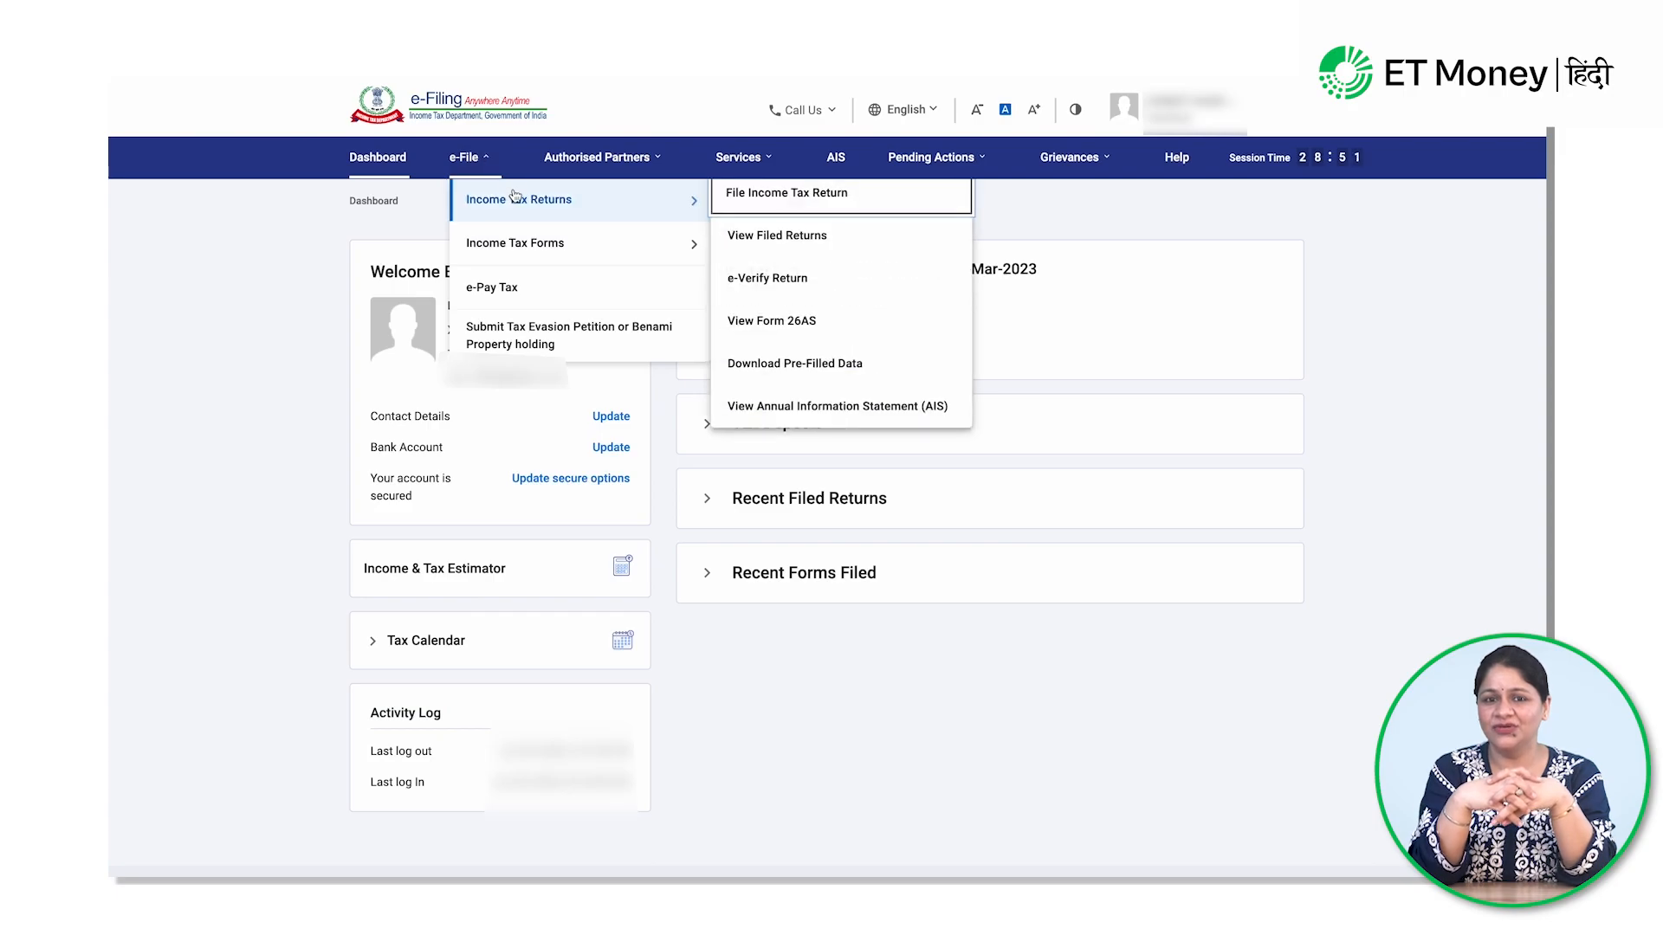
{"action": "left_click", "coordinate": [752, 313]}
{"action": "left_click", "coordinate": [991, 631]}
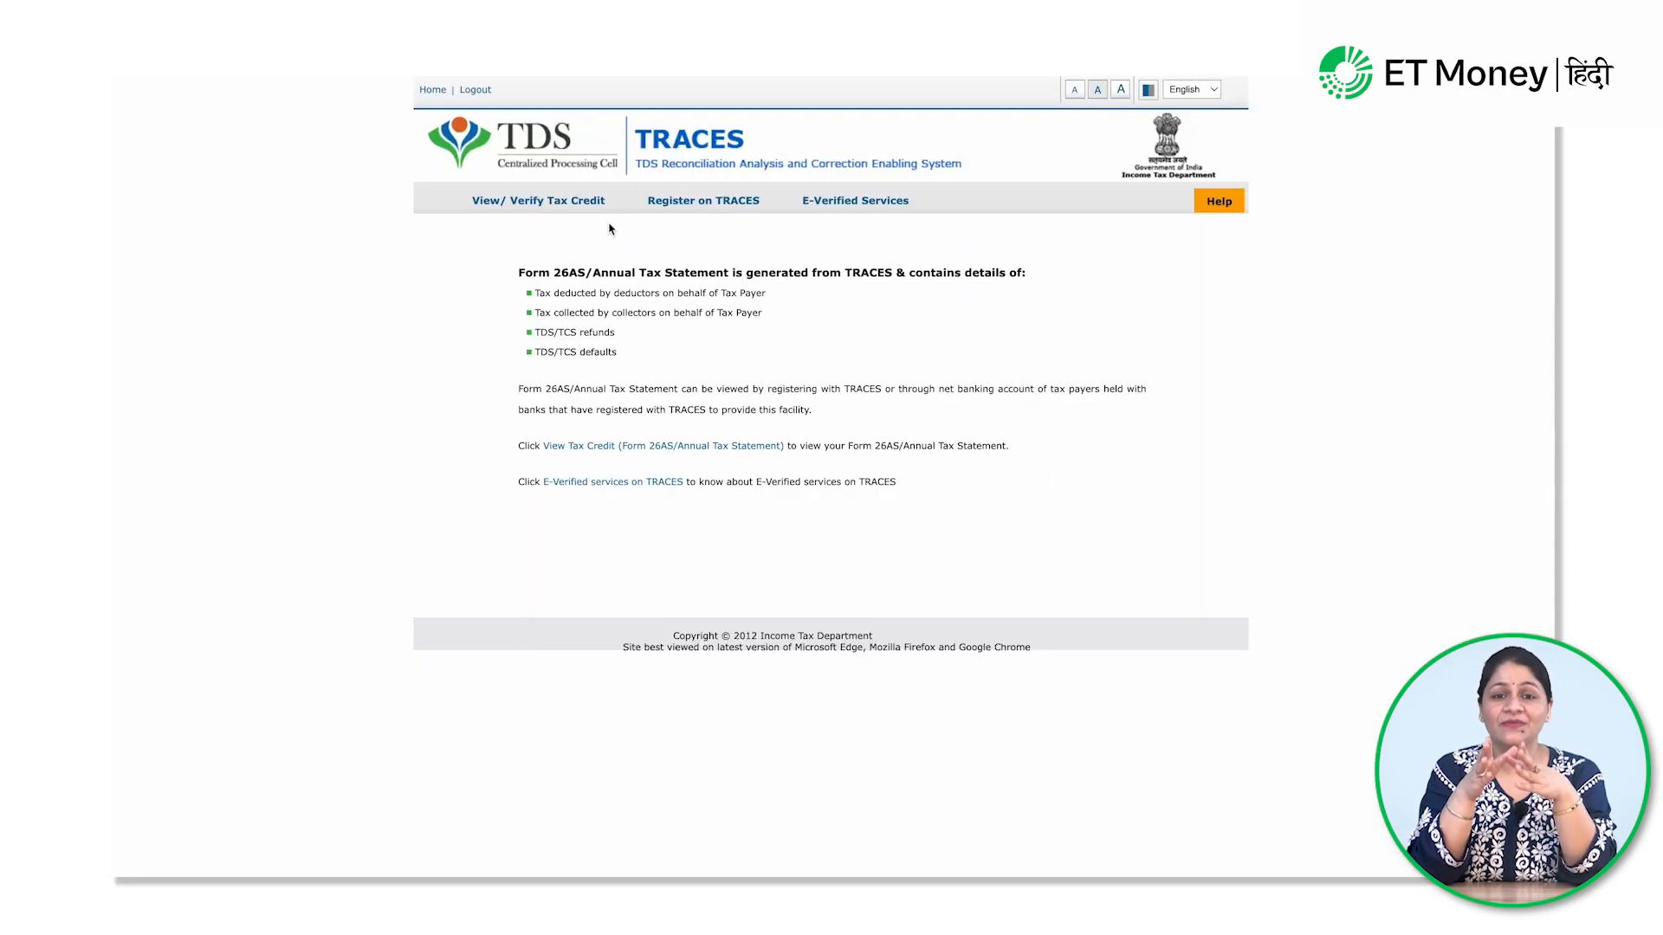
{"action": "mouse_move", "coordinate": [571, 202]}
{"action": "left_click", "coordinate": [557, 228]}
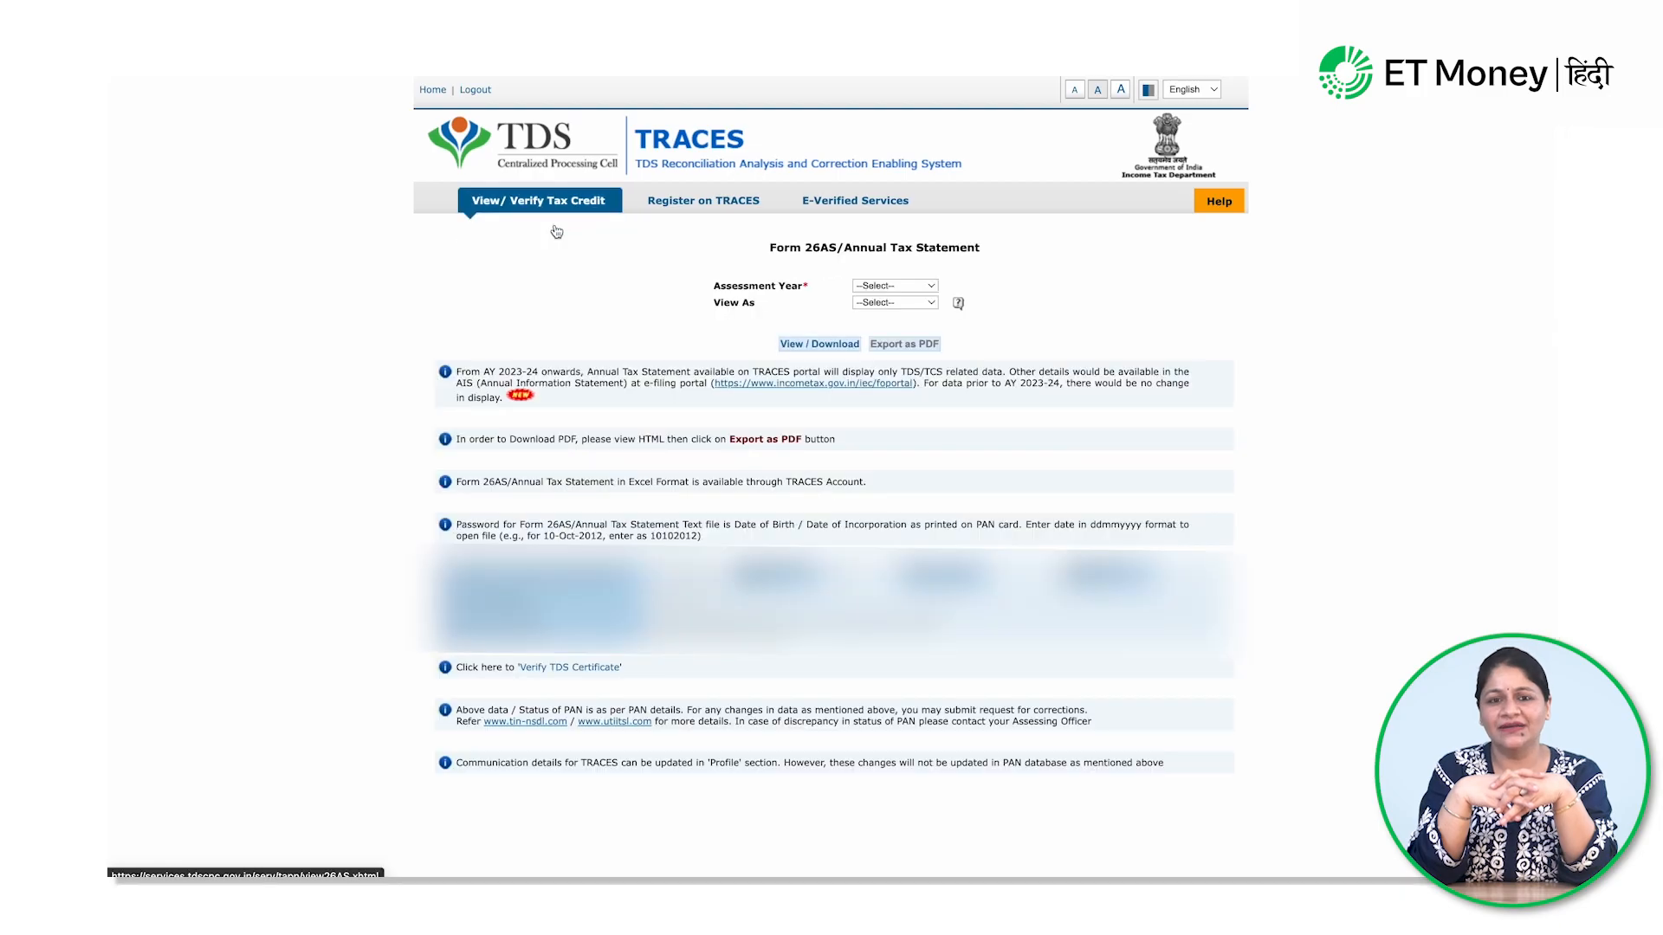
- View the Form 26AS annual tax statement for assessment year 2023-24 as HTML and export it as a PDF
{"action": "left_click", "coordinate": [931, 287]}
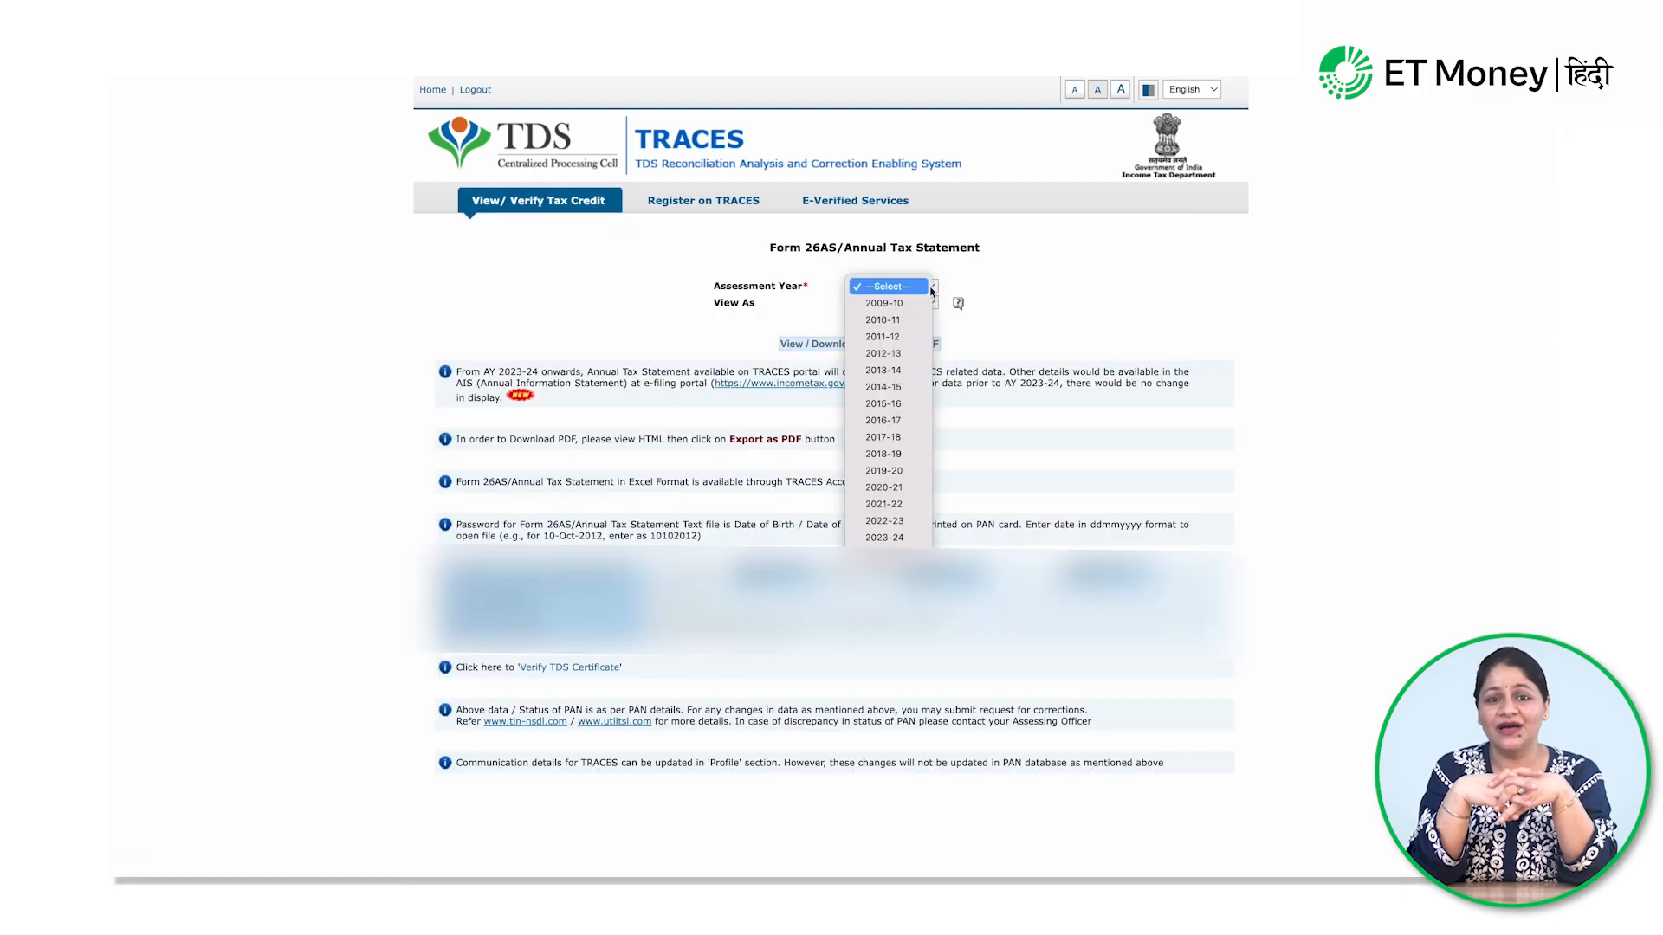
{"action": "left_click", "coordinate": [885, 537]}
{"action": "left_click", "coordinate": [931, 303]}
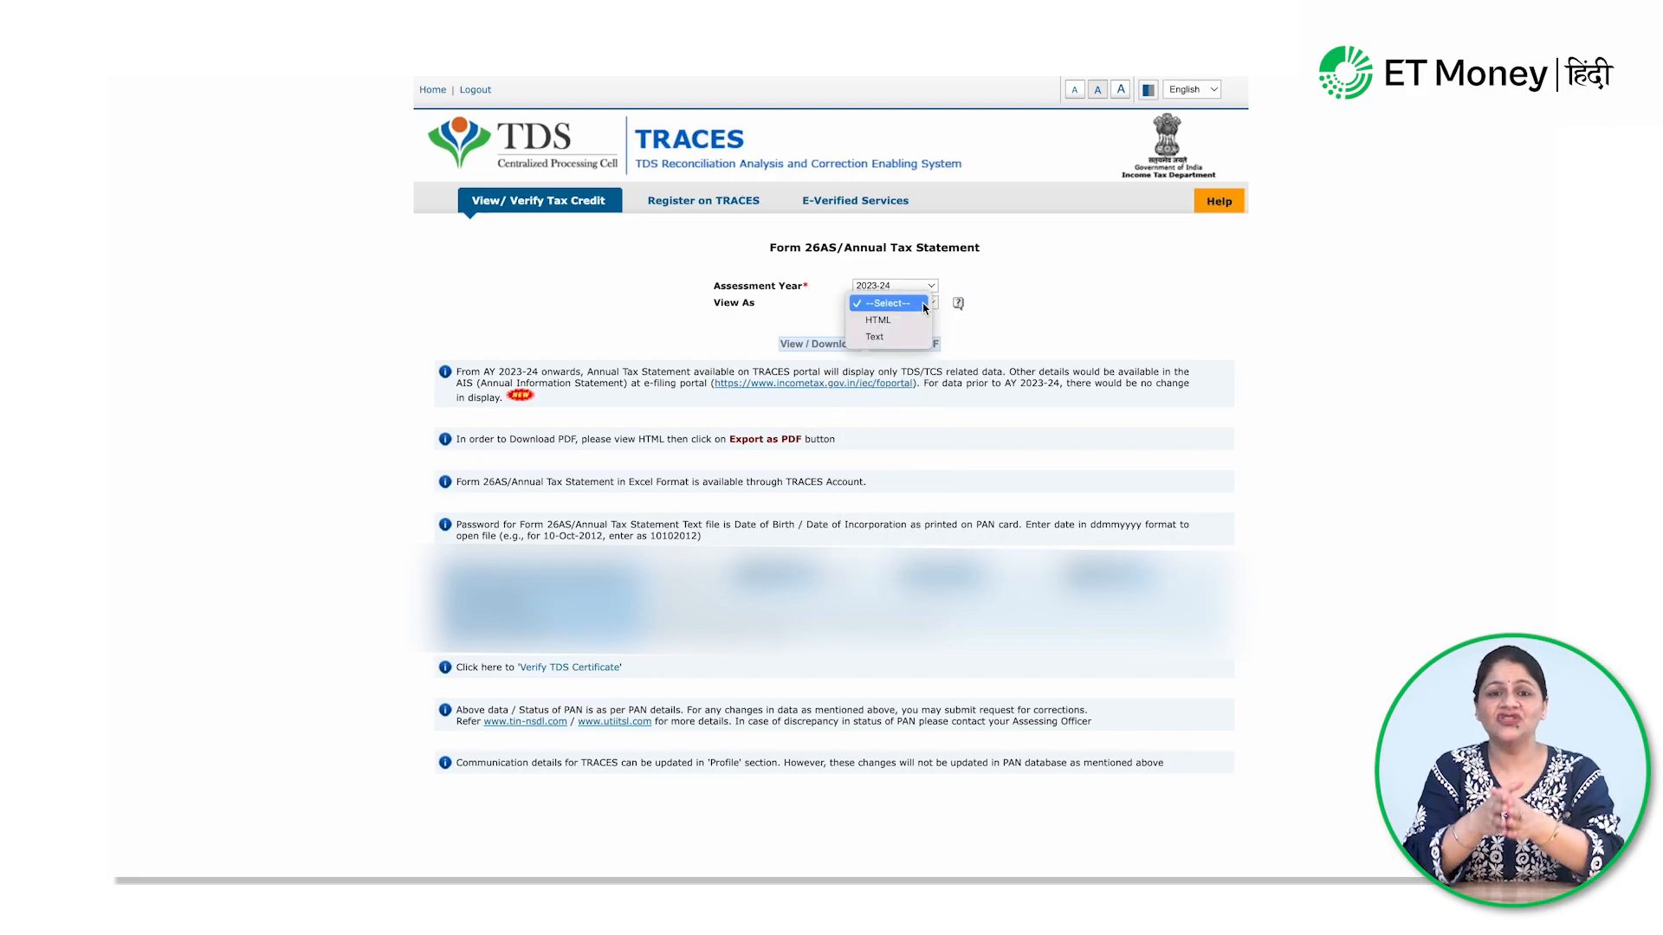
{"action": "left_click", "coordinate": [896, 329]}
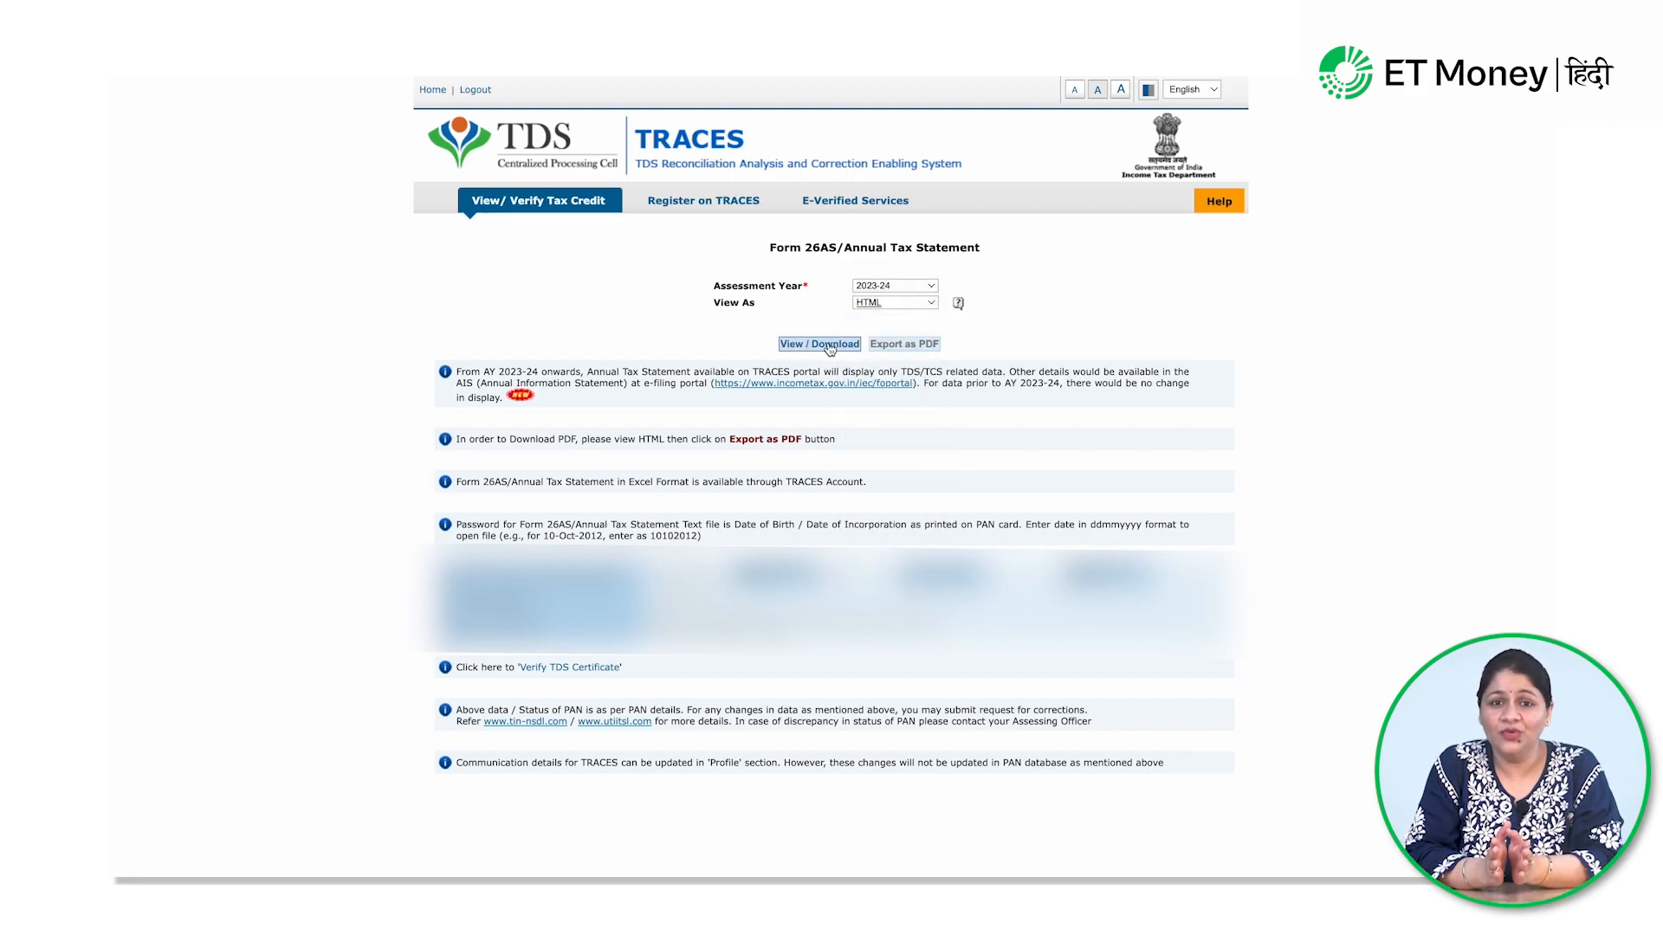
{"action": "left_click", "coordinate": [830, 347]}
{"action": "left_click", "coordinate": [887, 345]}
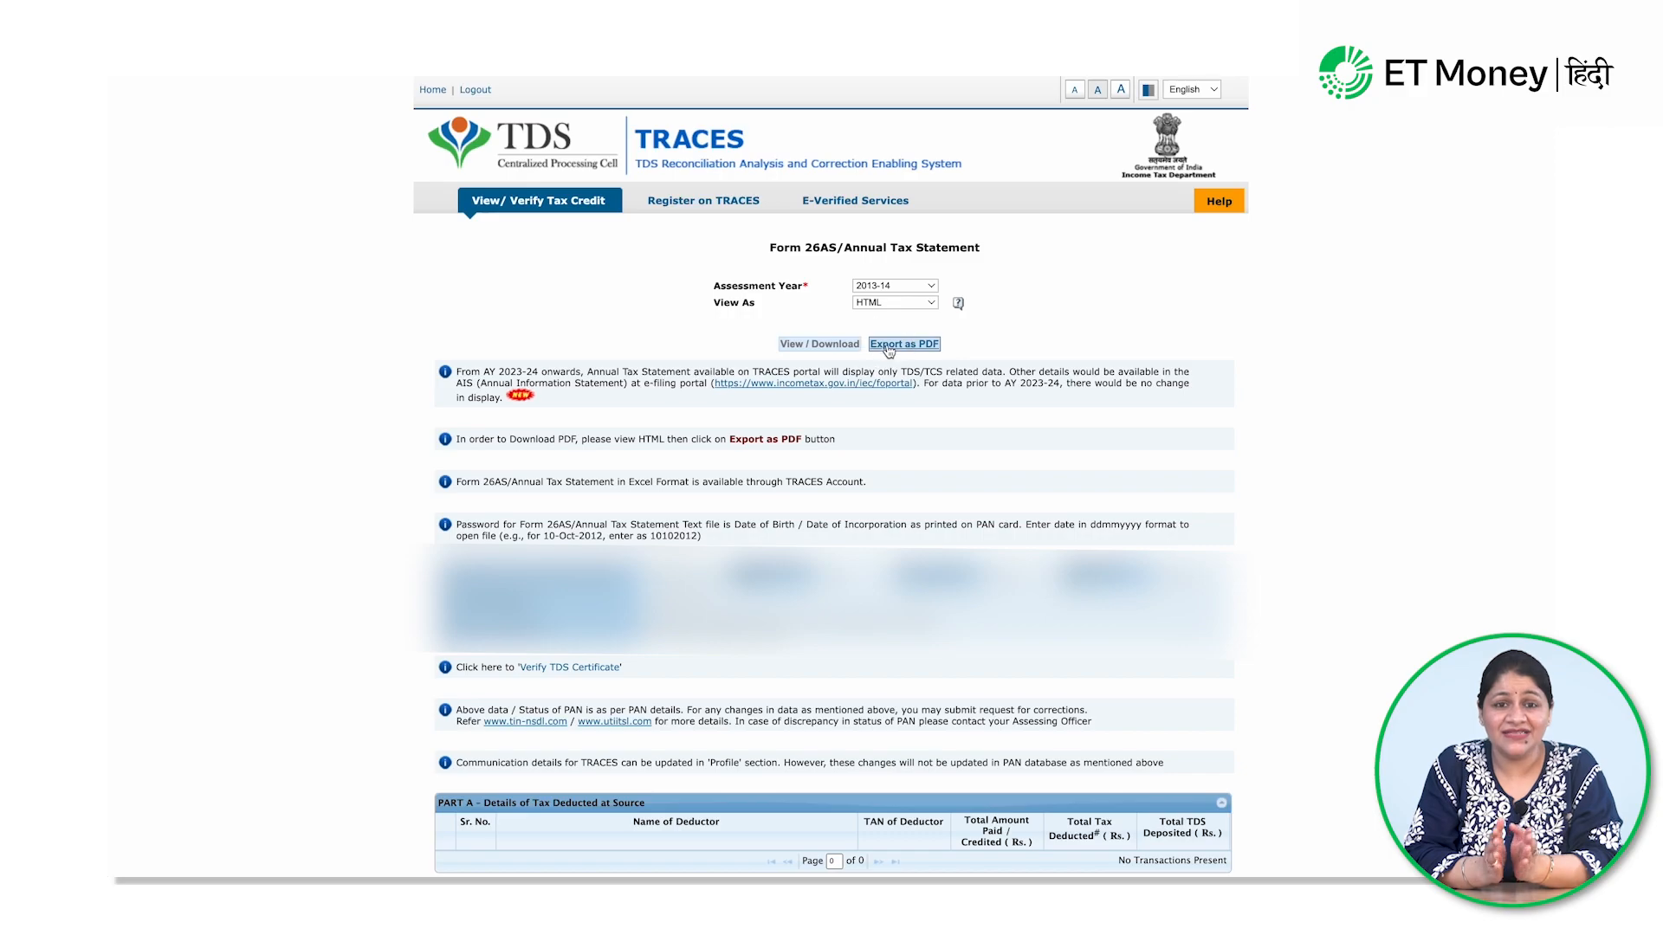
{"action": "left_click", "coordinate": [1119, 595]}
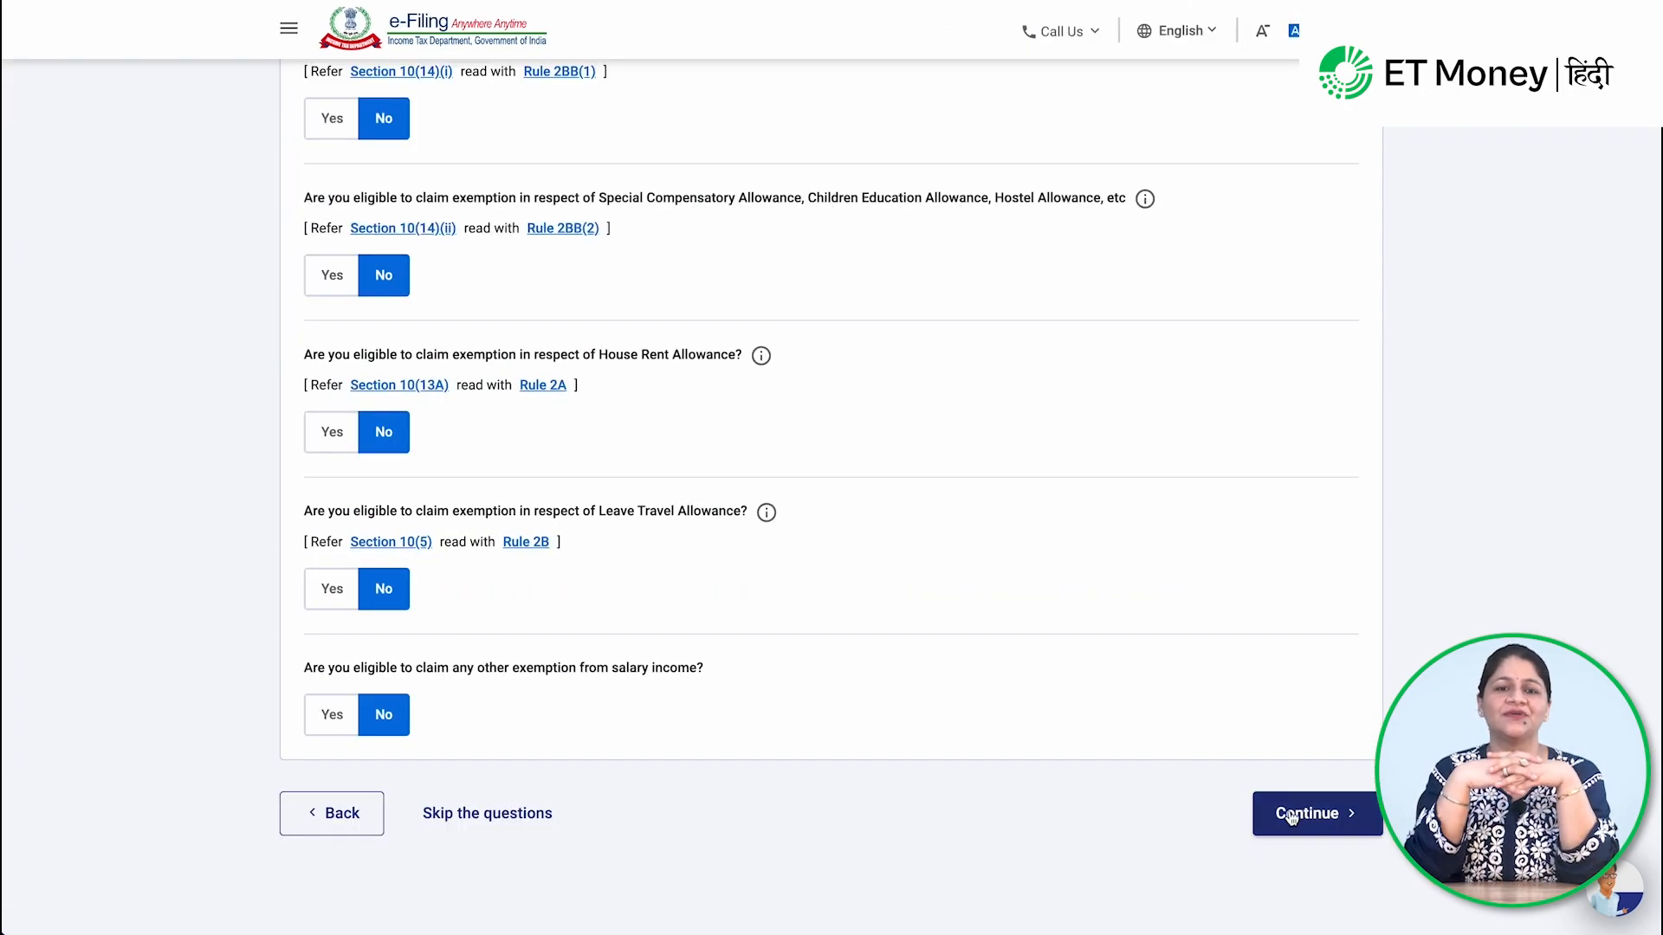
- Continue past the salary exemption questions and enter 500000 as the salary as per section 17(1), reviewing the exempt allowances
{"action": "left_click", "coordinate": [1285, 814]}
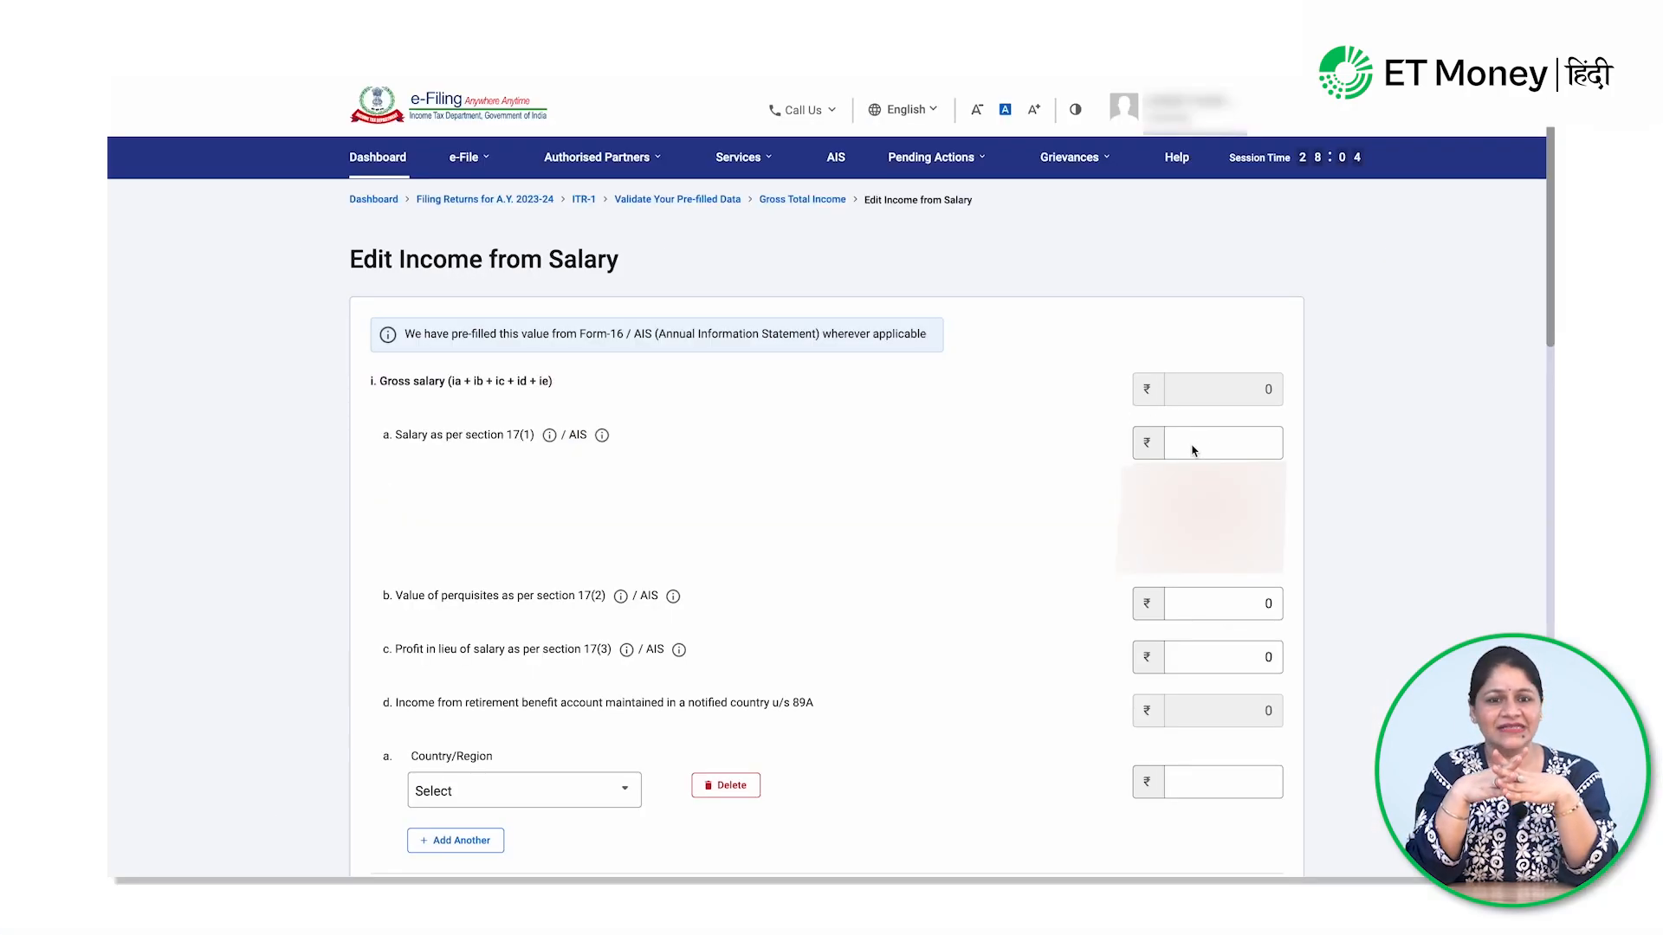
{"action": "left_click", "coordinate": [1179, 444]}
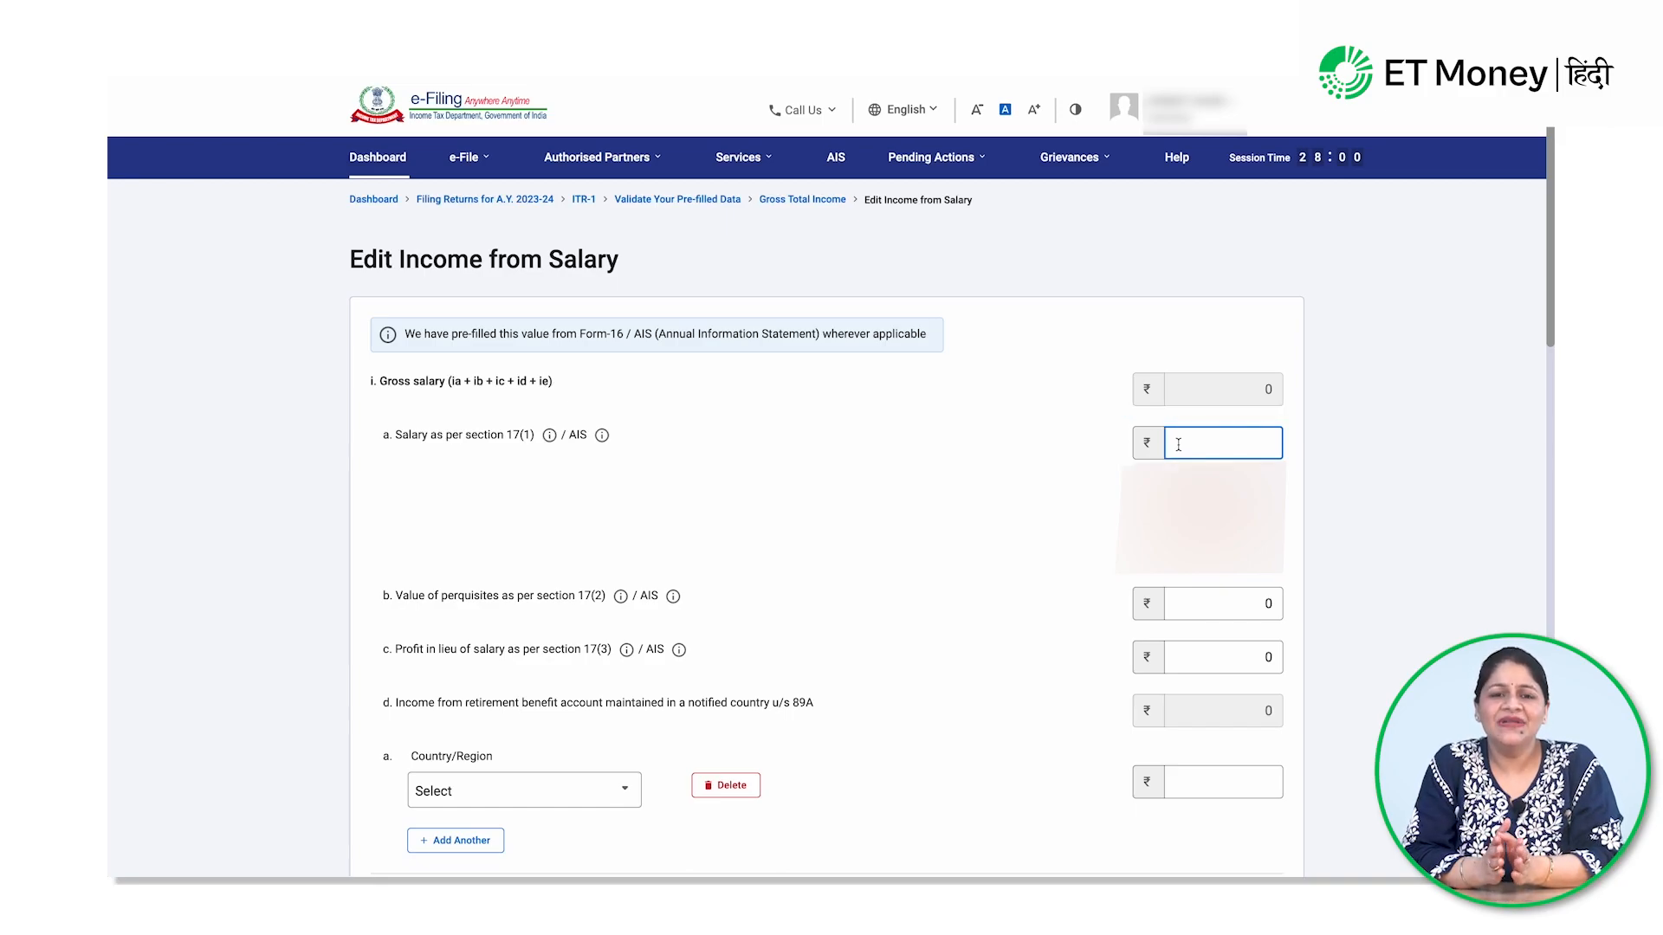
{"action": "type", "text": "00000"}
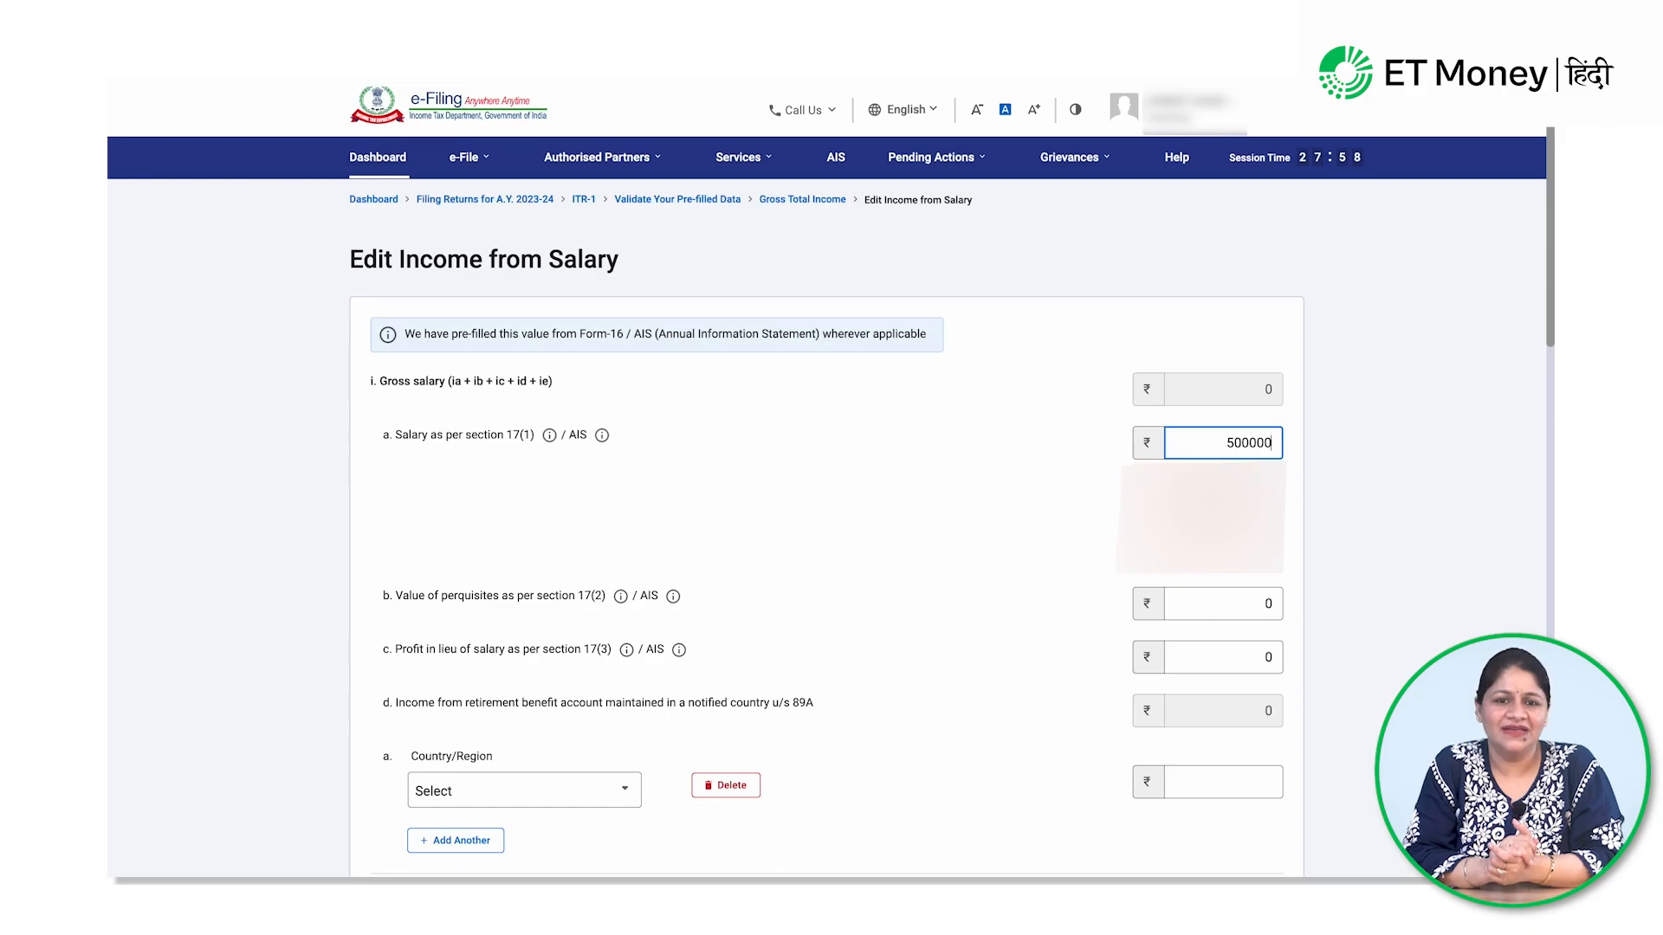
{"action": "left_click", "coordinate": [1002, 542]}
{"action": "scroll", "coordinate": [1002, 541], "scroll_direction": "down", "scroll_amount": 5}
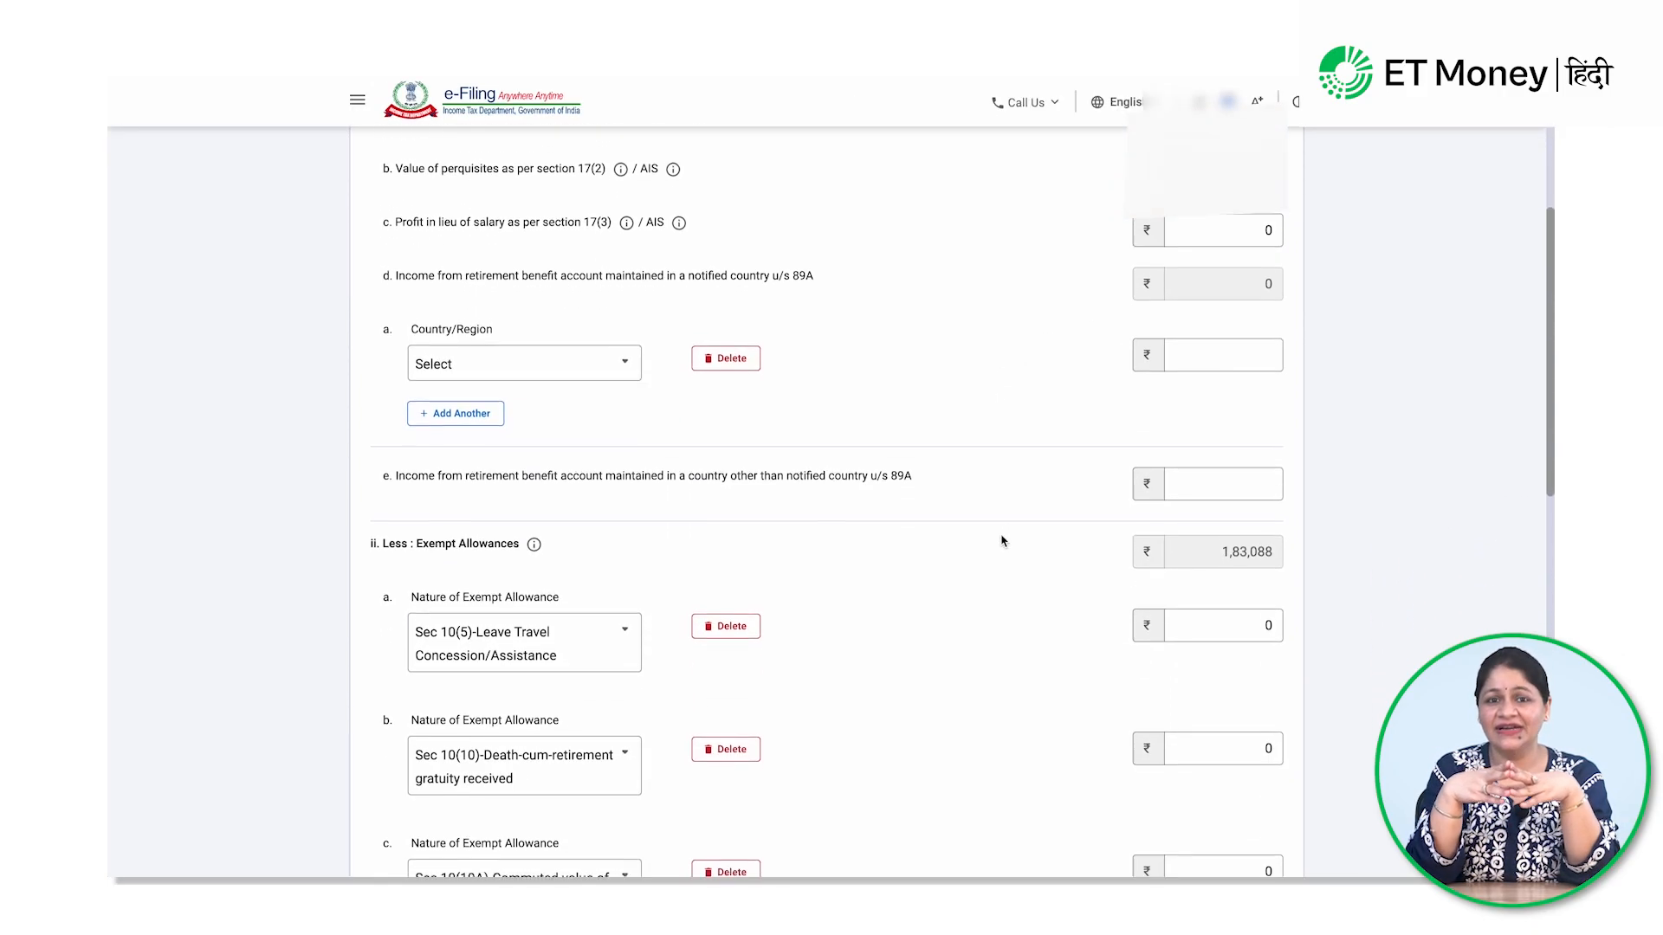
{"action": "scroll", "coordinate": [1002, 541], "scroll_direction": "down", "scroll_amount": 1}
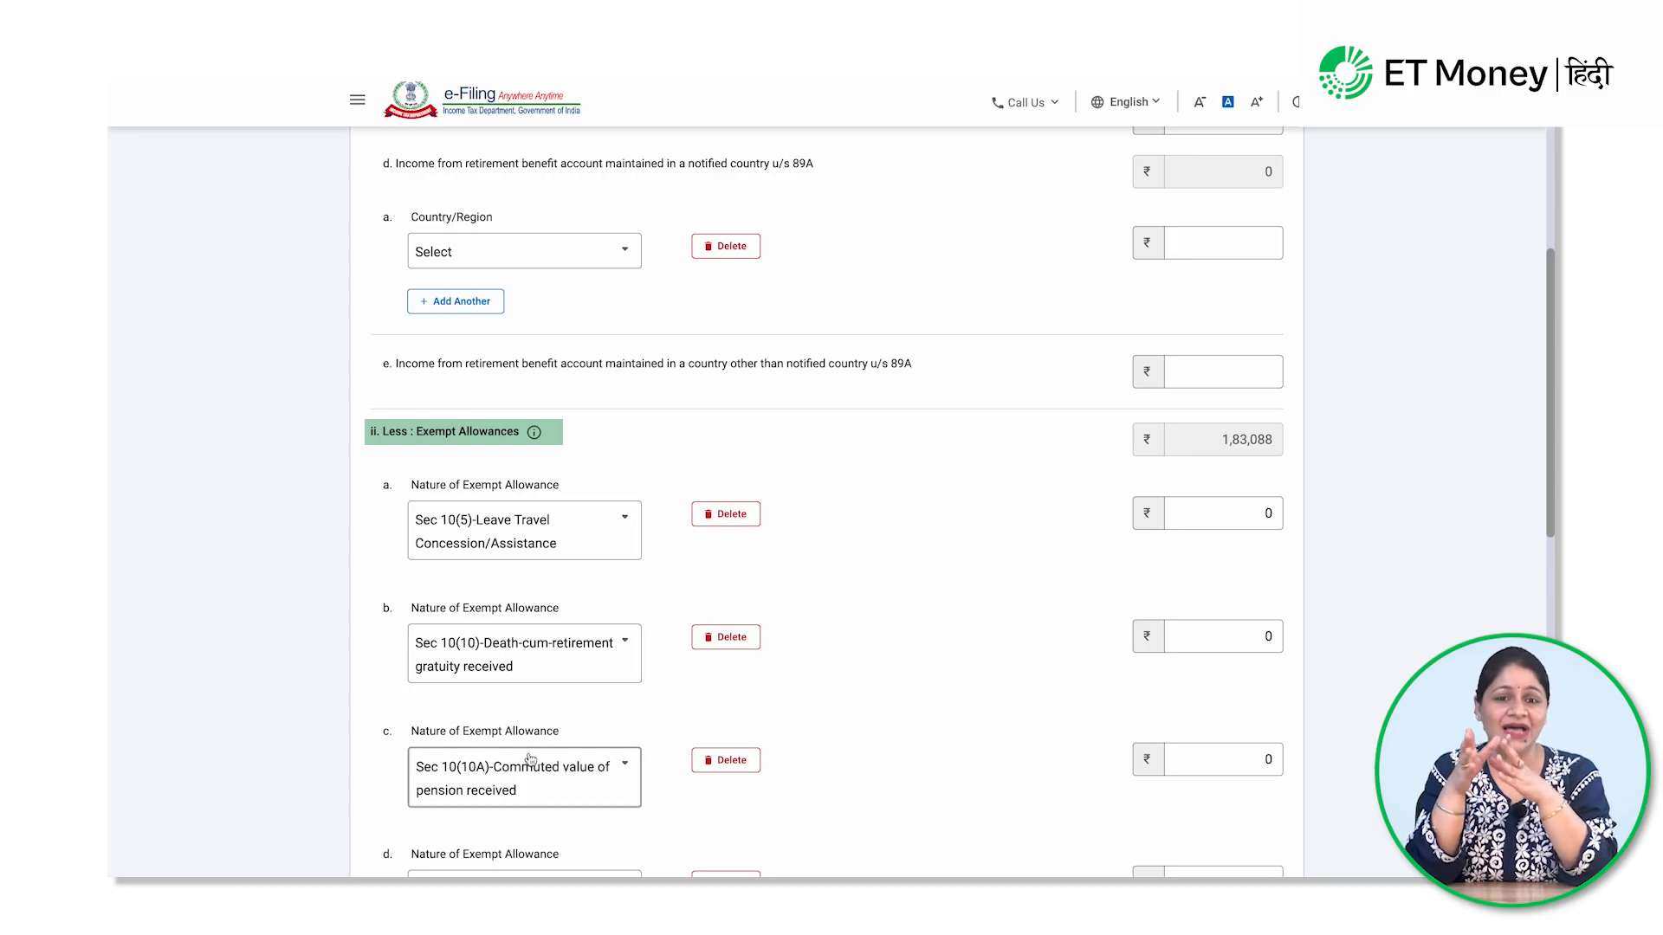
{"action": "scroll", "coordinate": [529, 762], "scroll_direction": "down", "scroll_amount": 4}
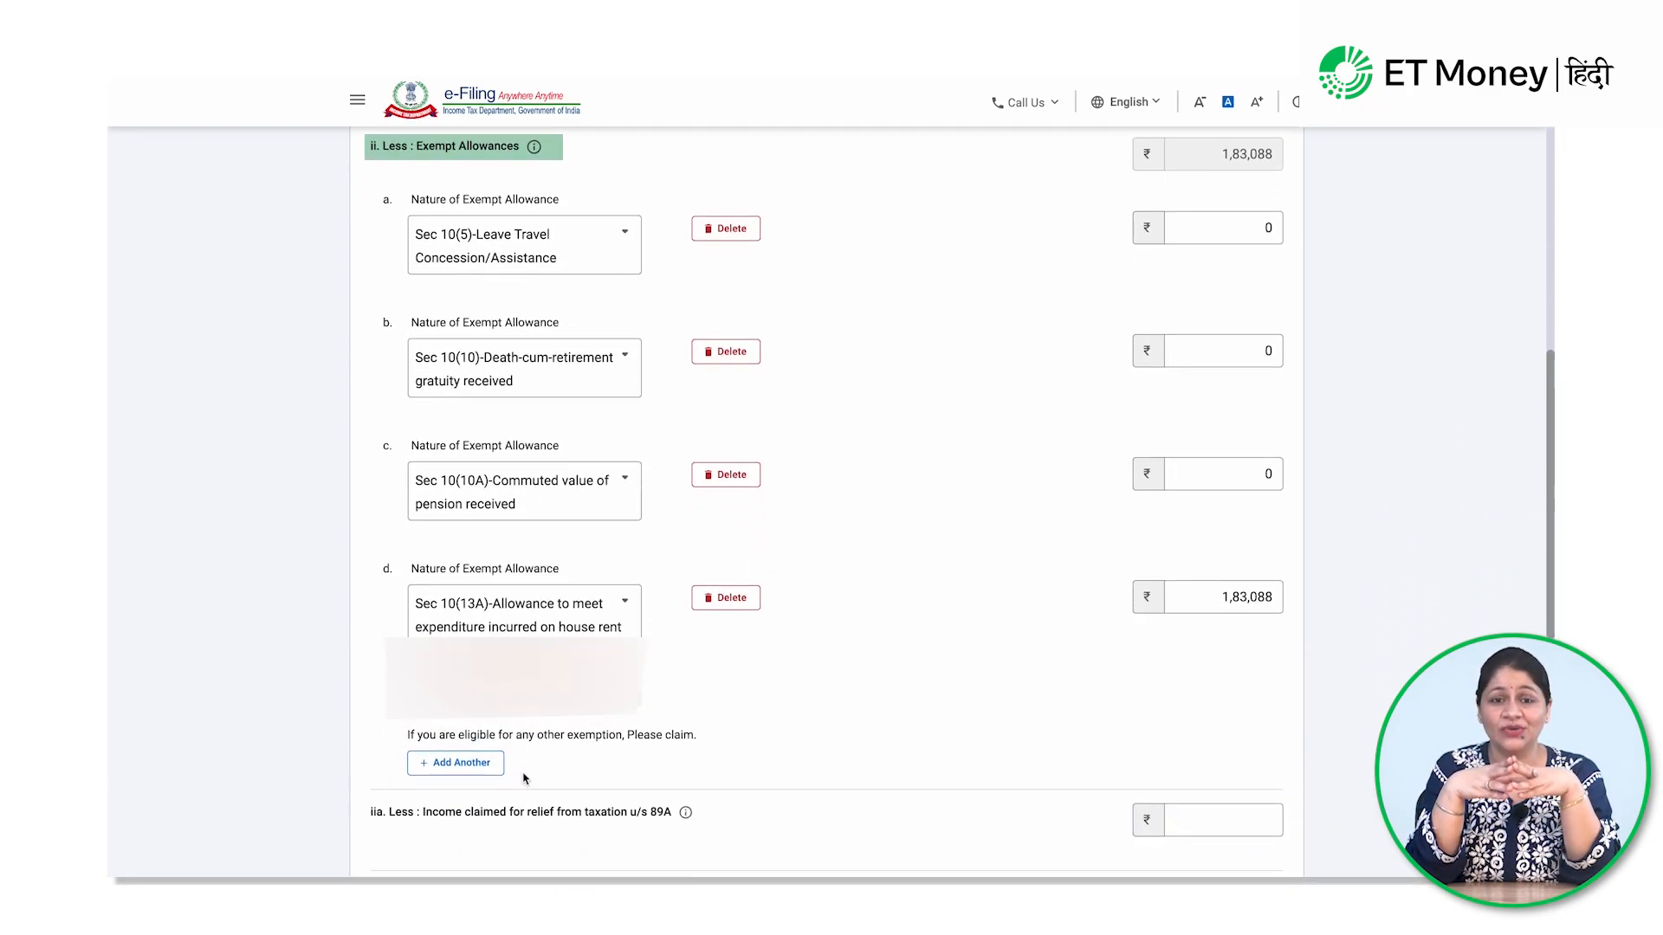
{"action": "scroll", "coordinate": [523, 779], "scroll_direction": "down", "scroll_amount": 2}
{"action": "scroll", "coordinate": [523, 778], "scroll_direction": "down", "scroll_amount": 4}
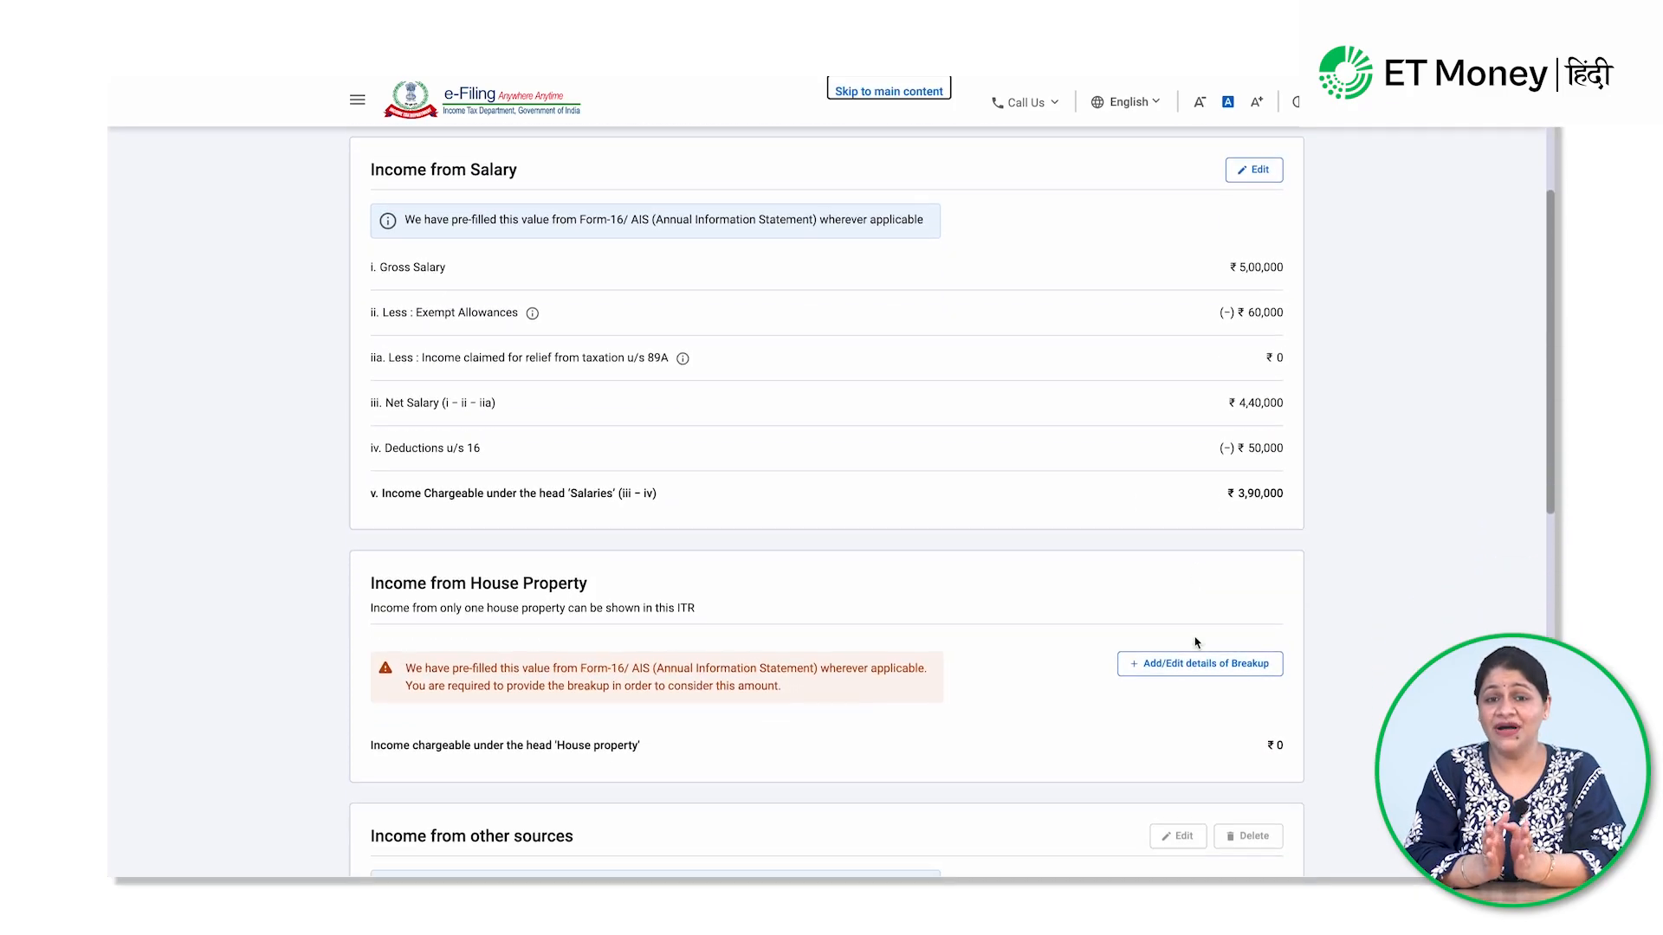
- Select Interest from Saving Bank Account under income from other sources and confirm the gross total income section
{"action": "scroll", "coordinate": [558, 363], "scroll_direction": "down", "scroll_amount": 3}
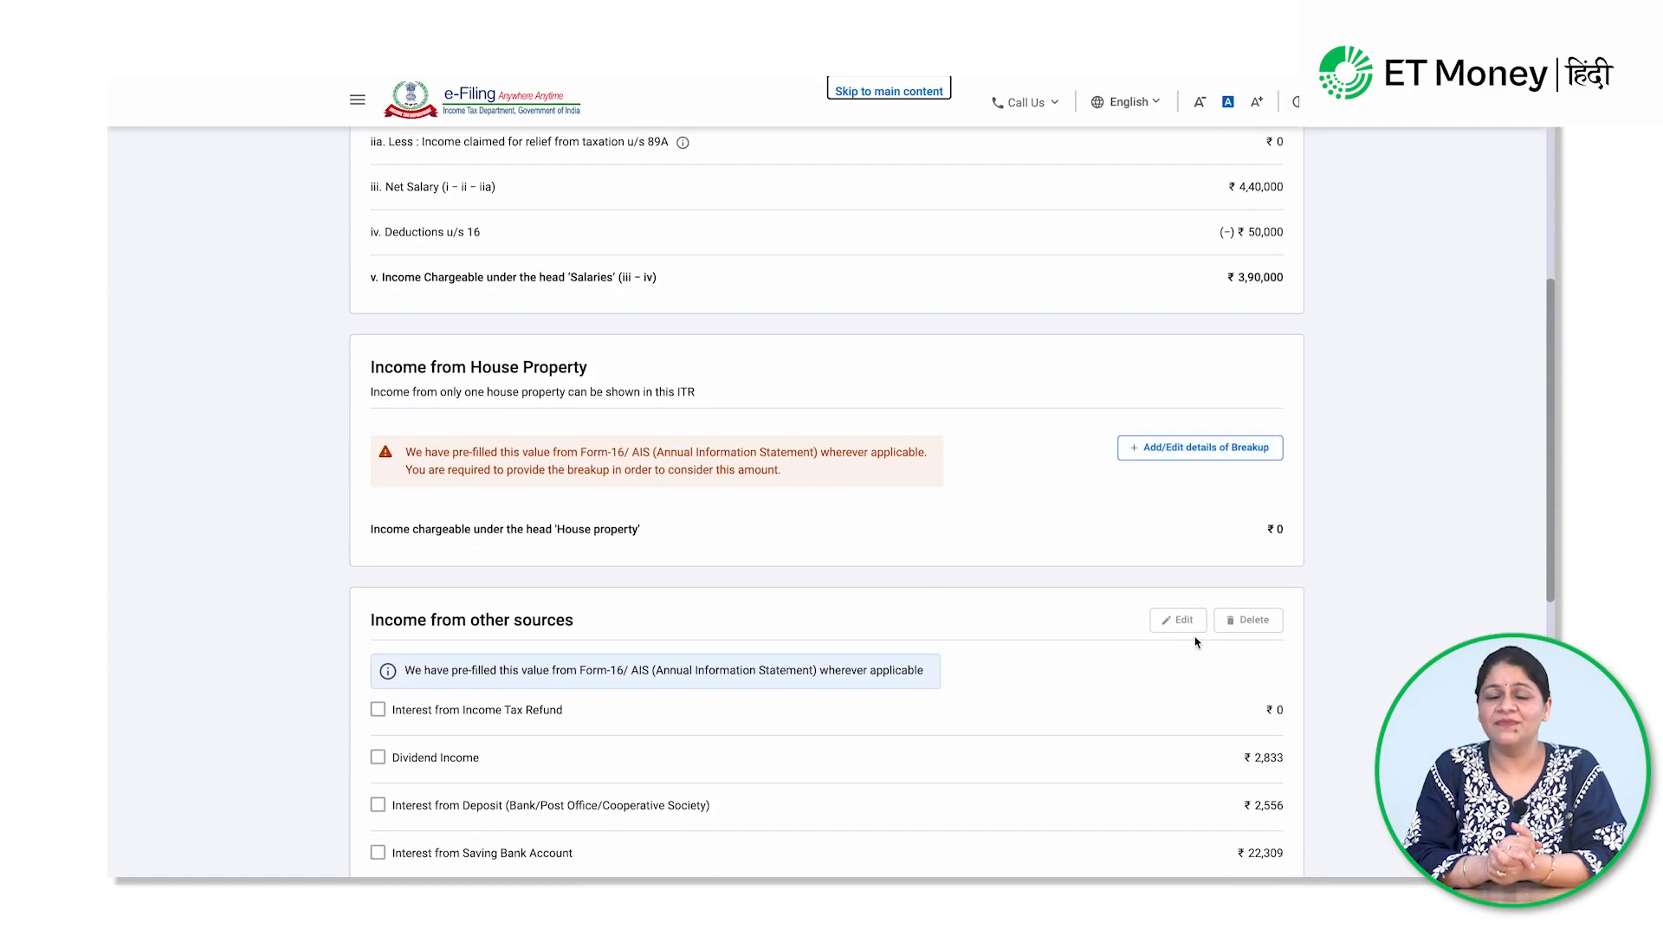
{"action": "scroll", "coordinate": [547, 649], "scroll_direction": "down", "scroll_amount": 3}
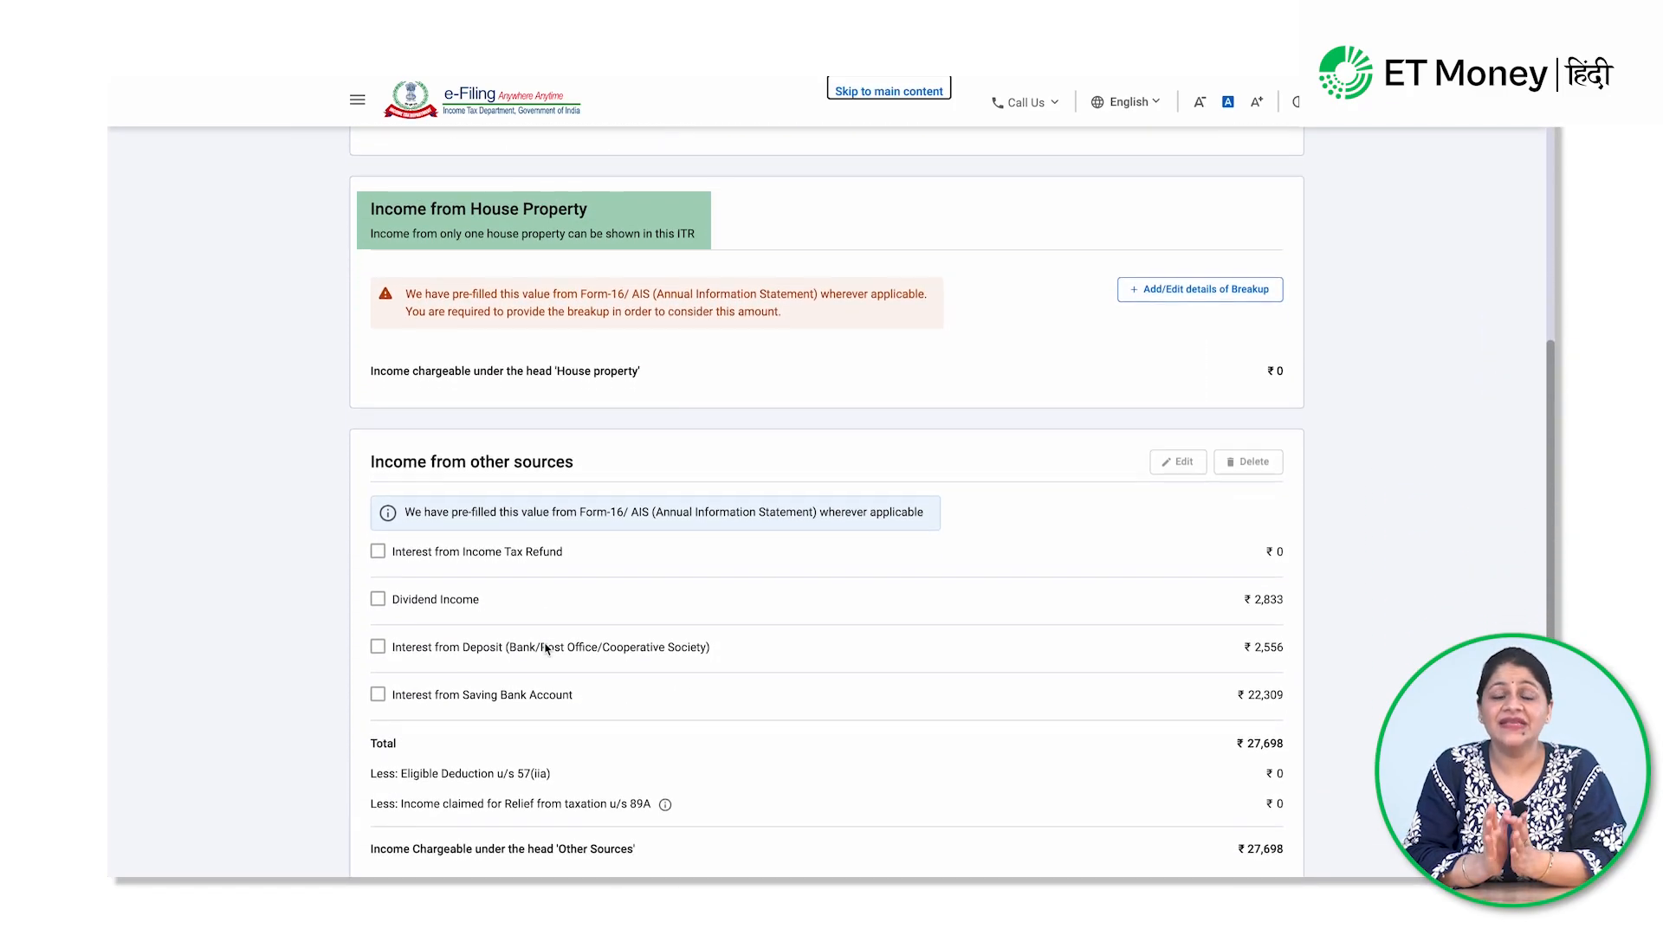
{"action": "left_click", "coordinate": [377, 605]}
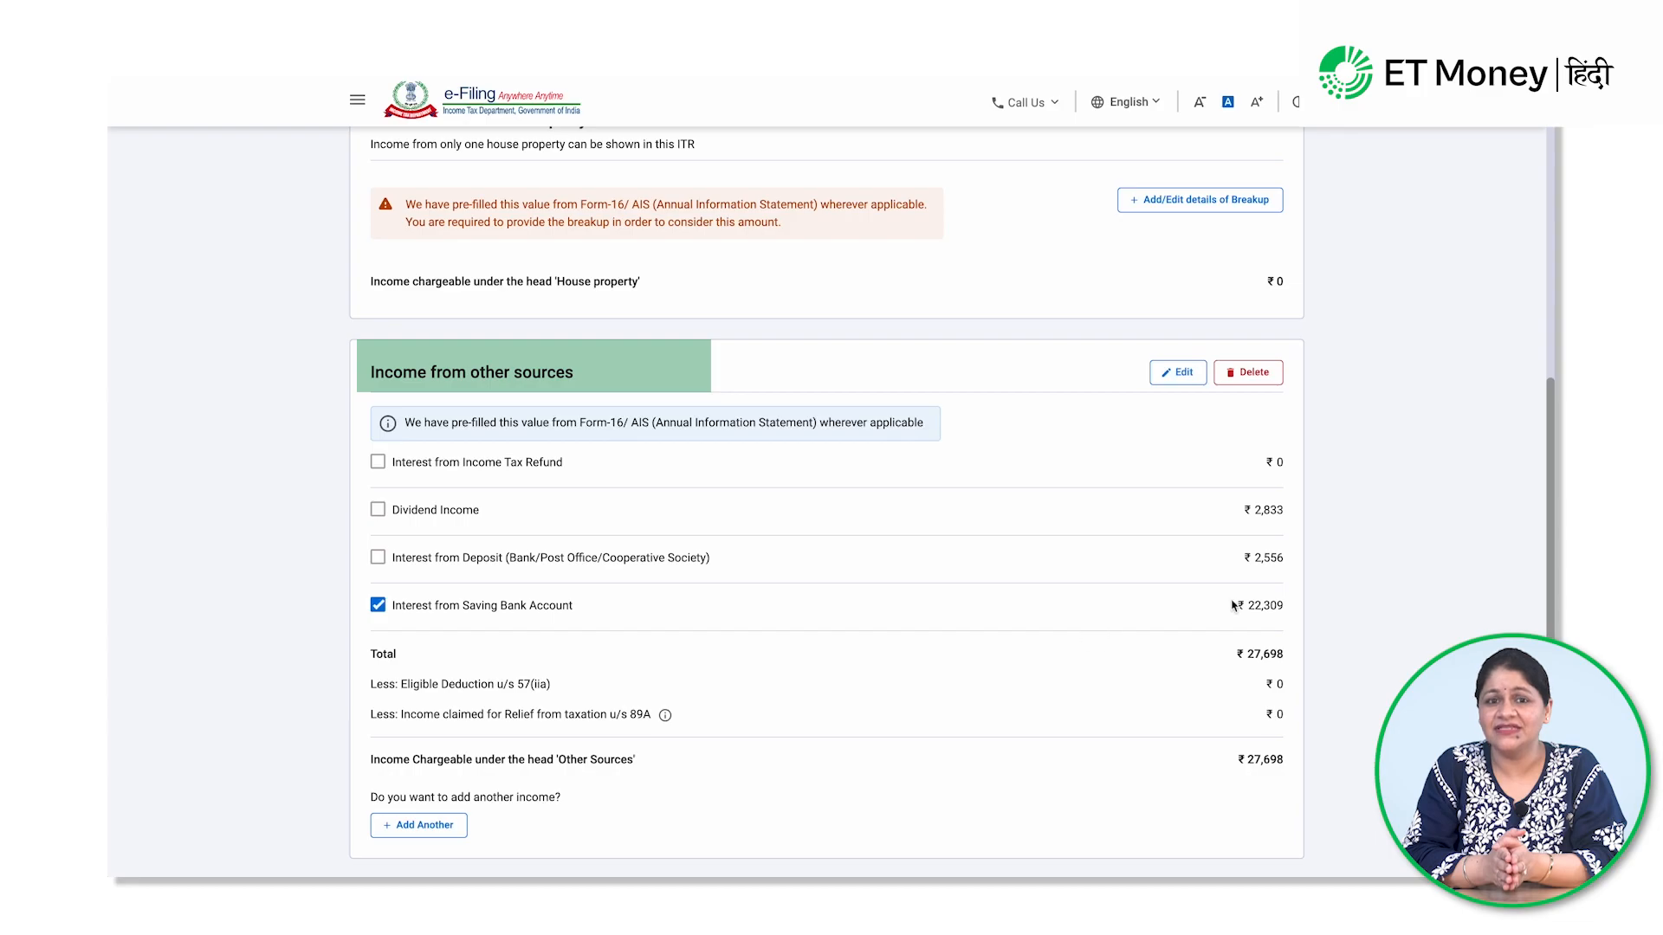
{"action": "scroll", "coordinate": [1255, 613], "scroll_direction": "down", "scroll_amount": 5}
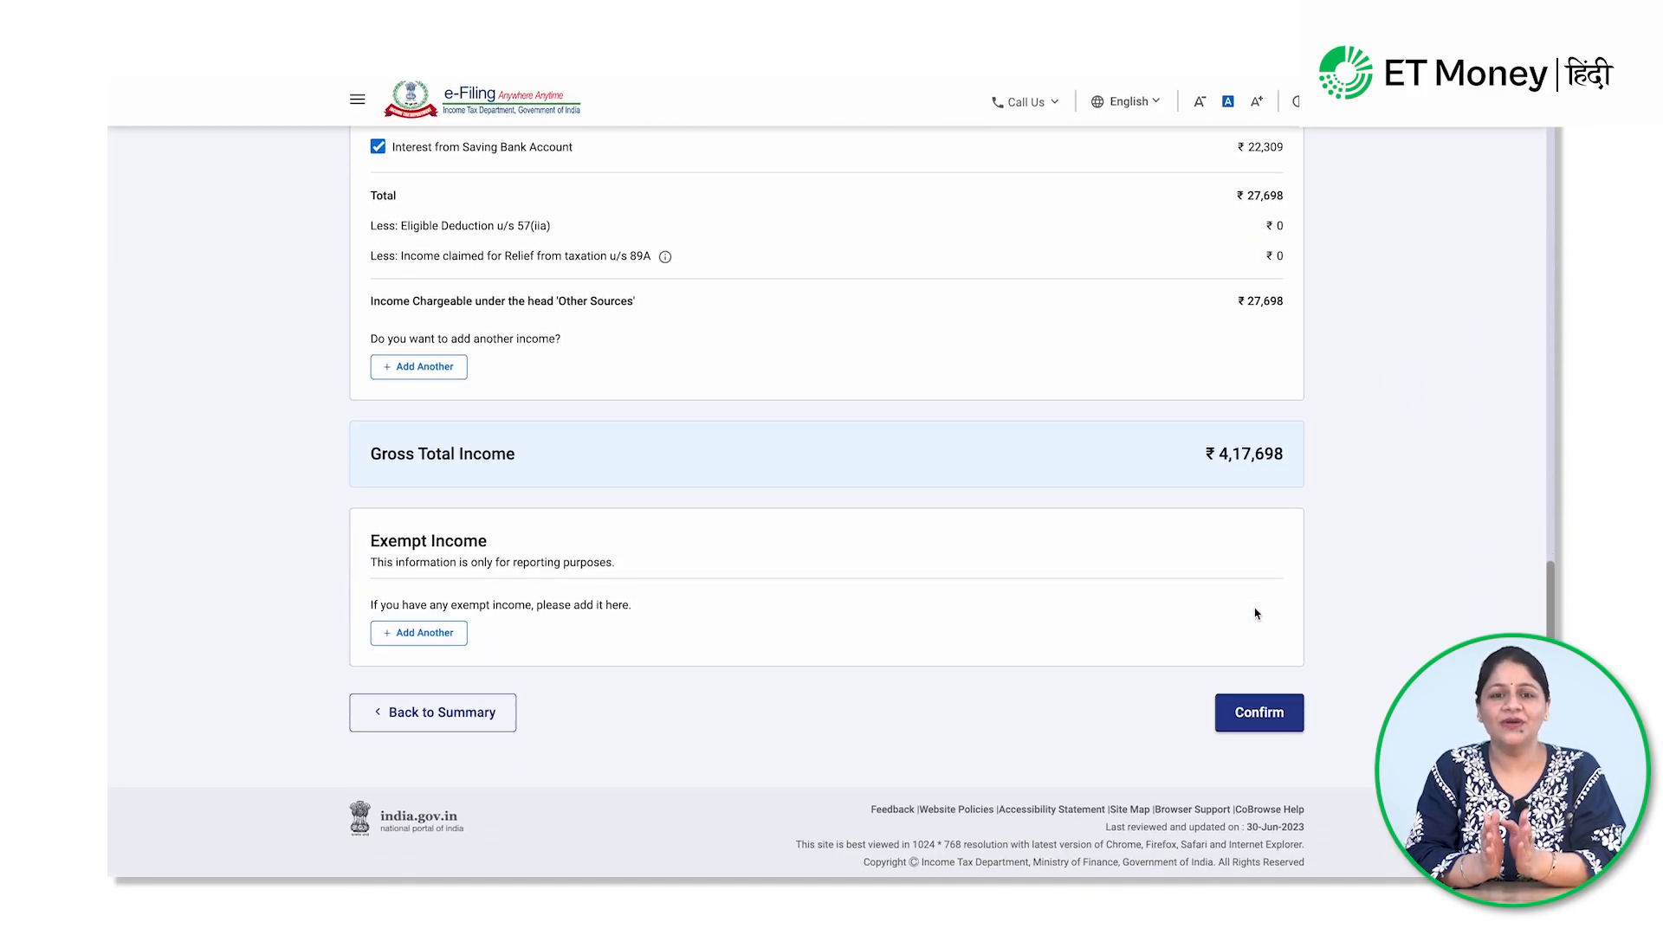
{"action": "left_click", "coordinate": [1262, 719]}
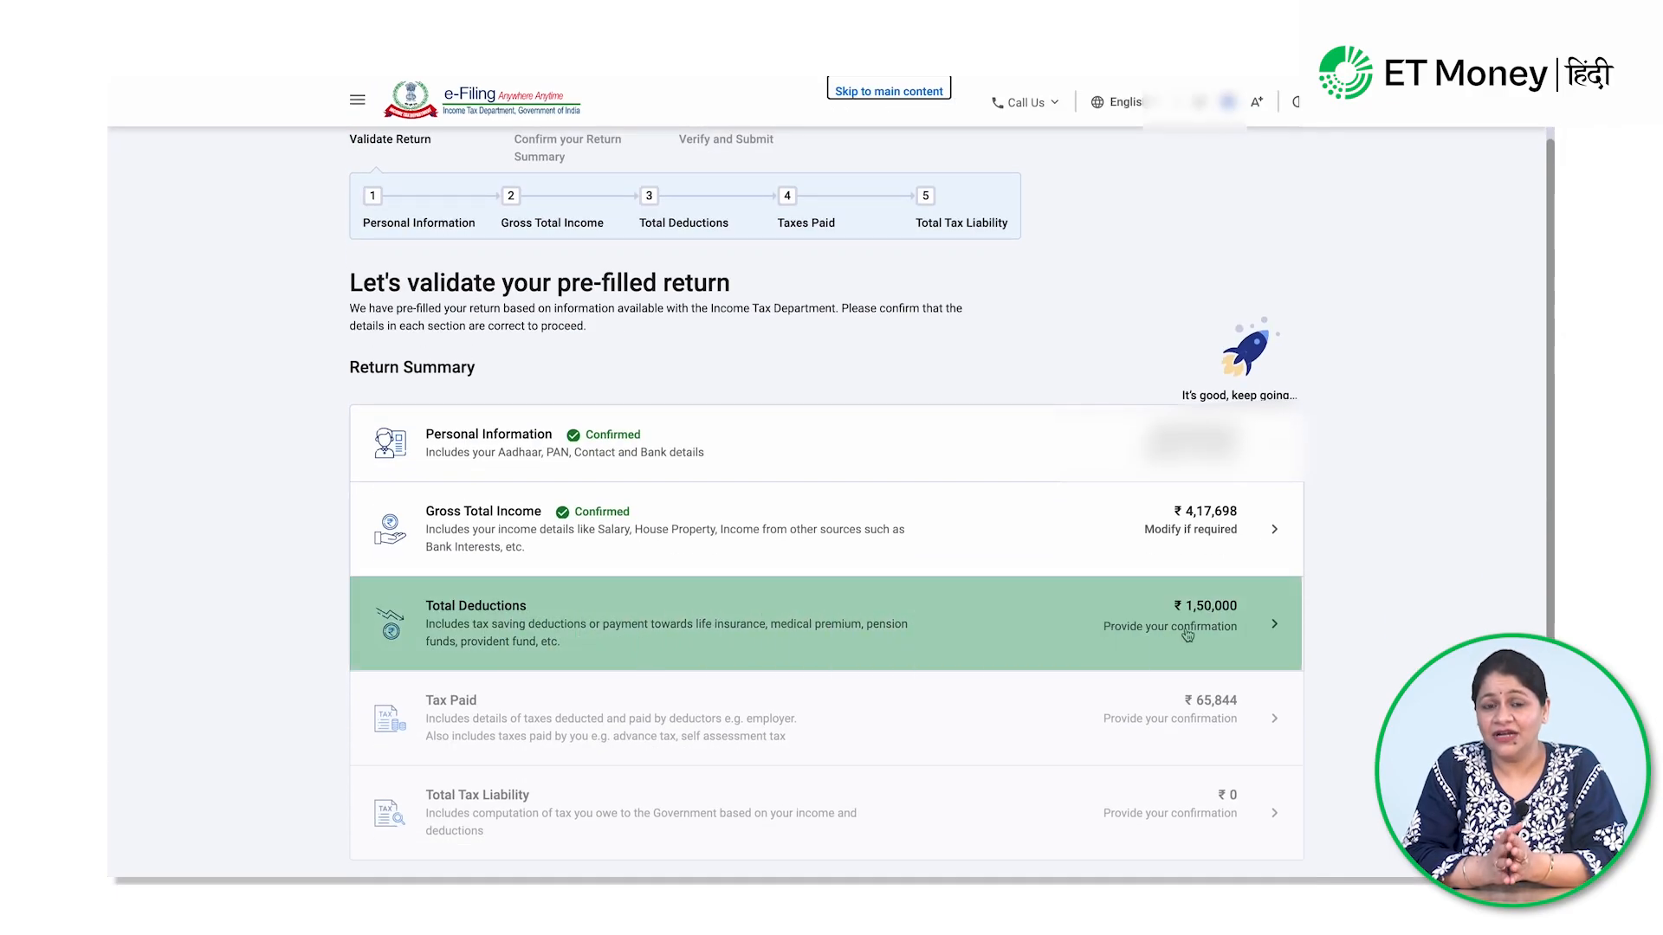
- Open the Total Deductions section of the return, check the 80C and other deductions, and confirm it
{"action": "left_click", "coordinate": [1223, 632]}
{"action": "scroll", "coordinate": [1222, 666], "scroll_direction": "down", "scroll_amount": 2}
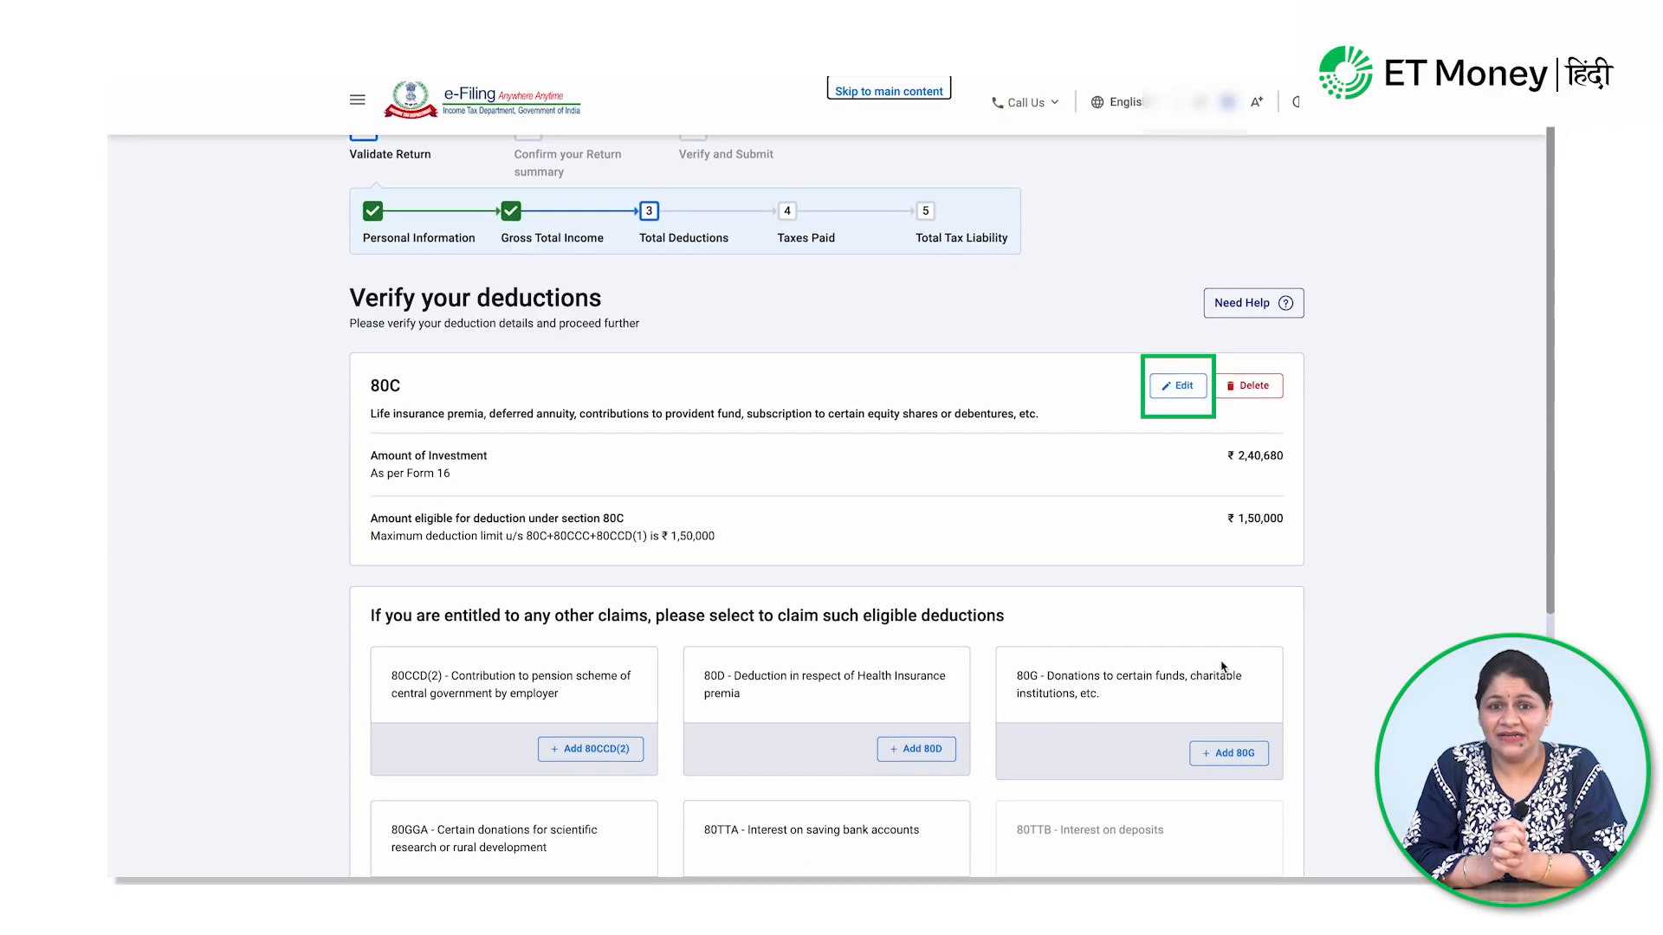
{"action": "scroll", "coordinate": [1222, 666], "scroll_direction": "down", "scroll_amount": 3}
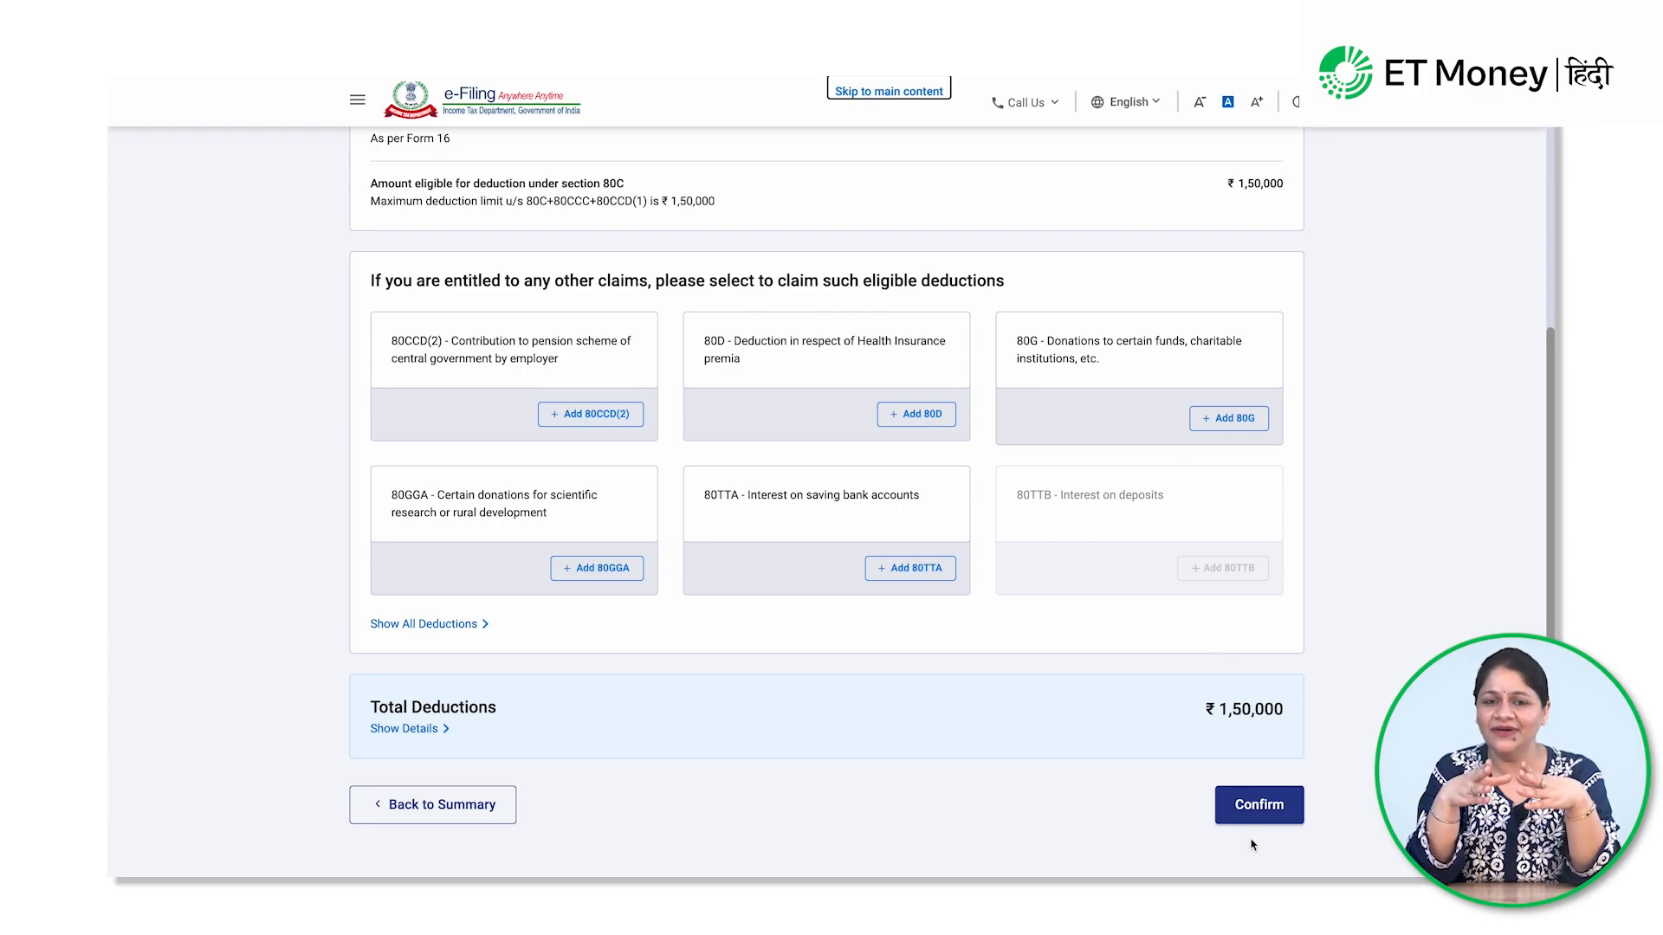
{"action": "left_click", "coordinate": [1255, 806]}
- Open the Tax Paid section, show the details of TDS on salary income, and confirm the taxes paid
{"action": "scroll", "coordinate": [1124, 705], "scroll_direction": "down", "scroll_amount": 3}
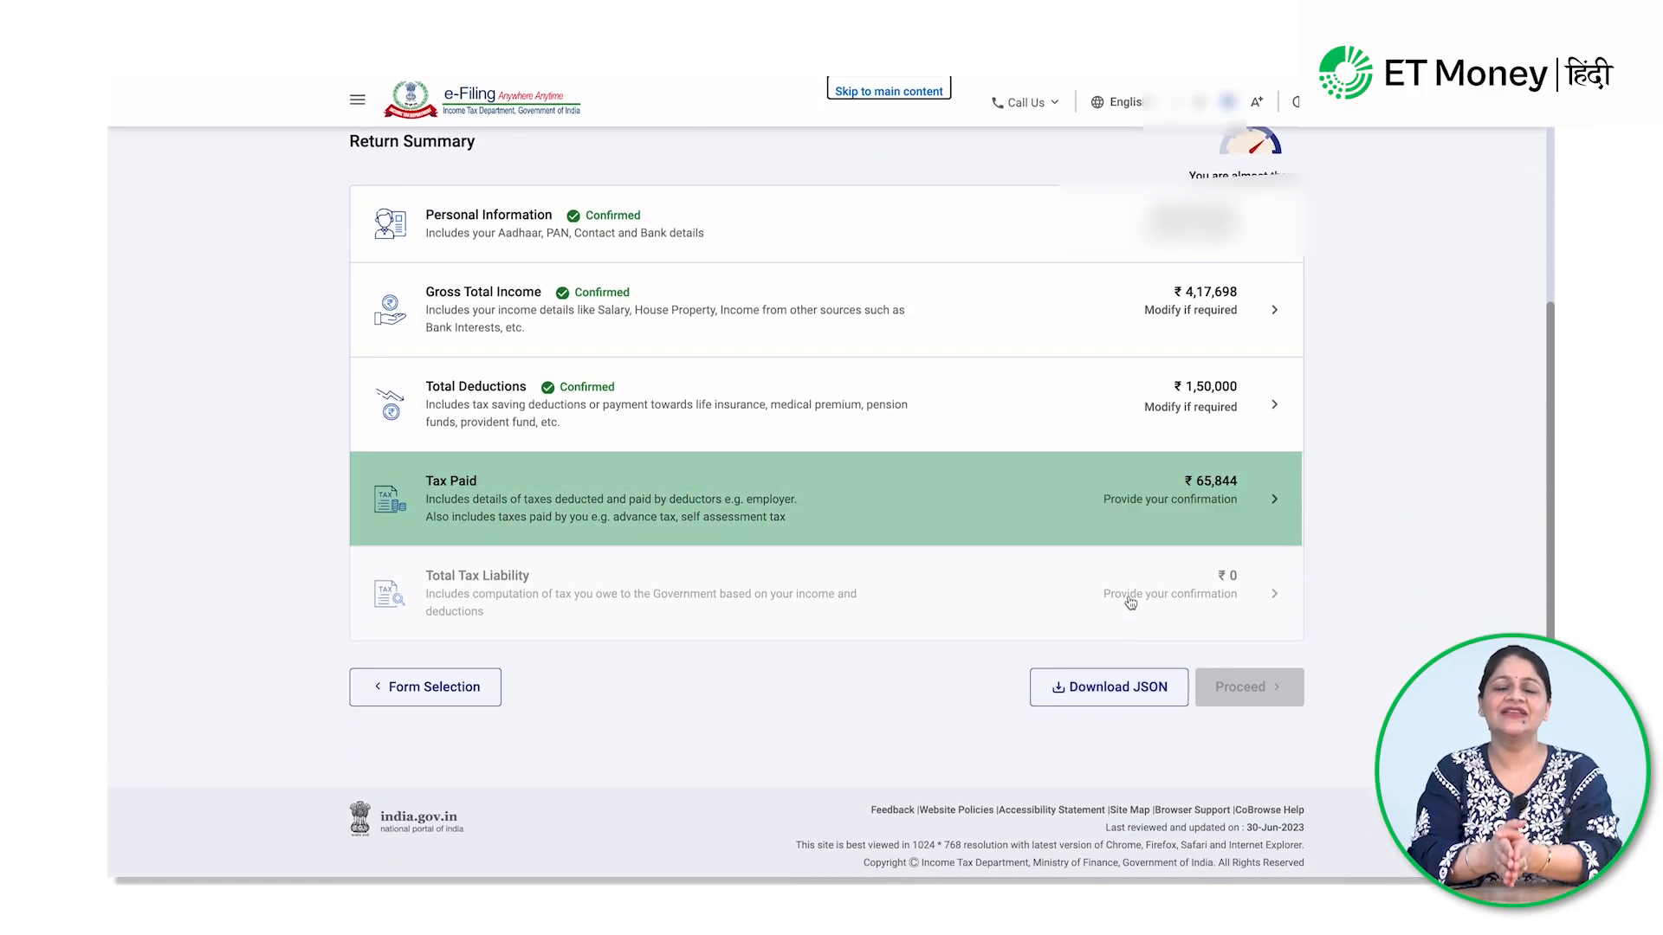
{"action": "left_click", "coordinate": [1165, 520]}
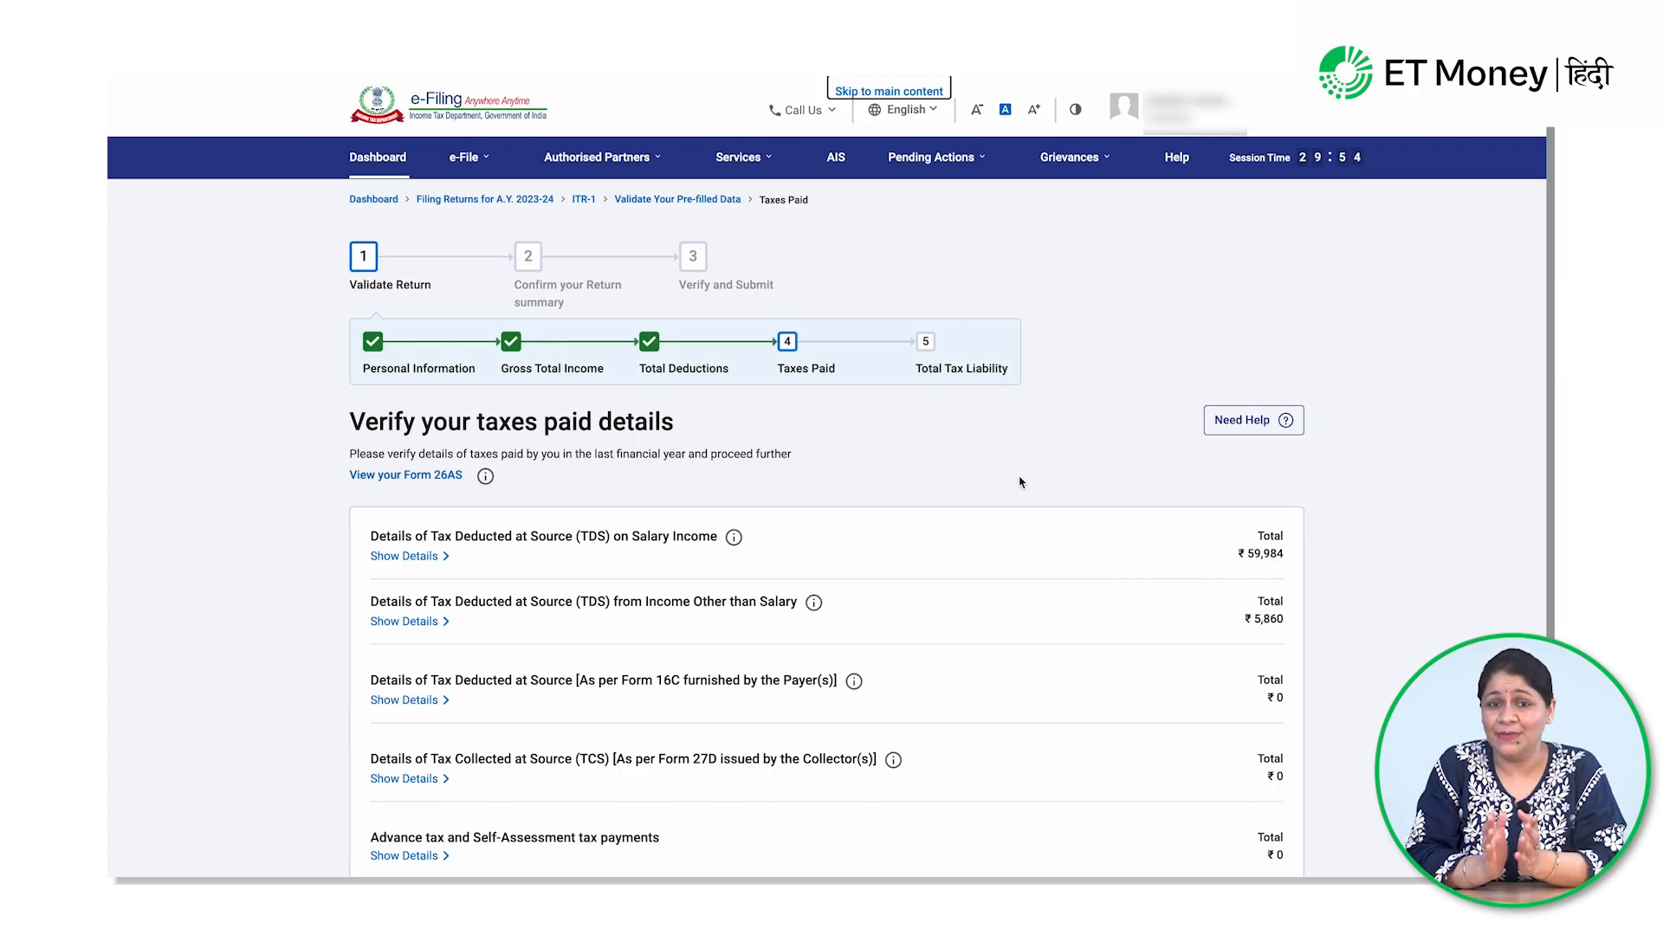
{"action": "scroll", "coordinate": [1111, 571], "scroll_direction": "down", "scroll_amount": 4}
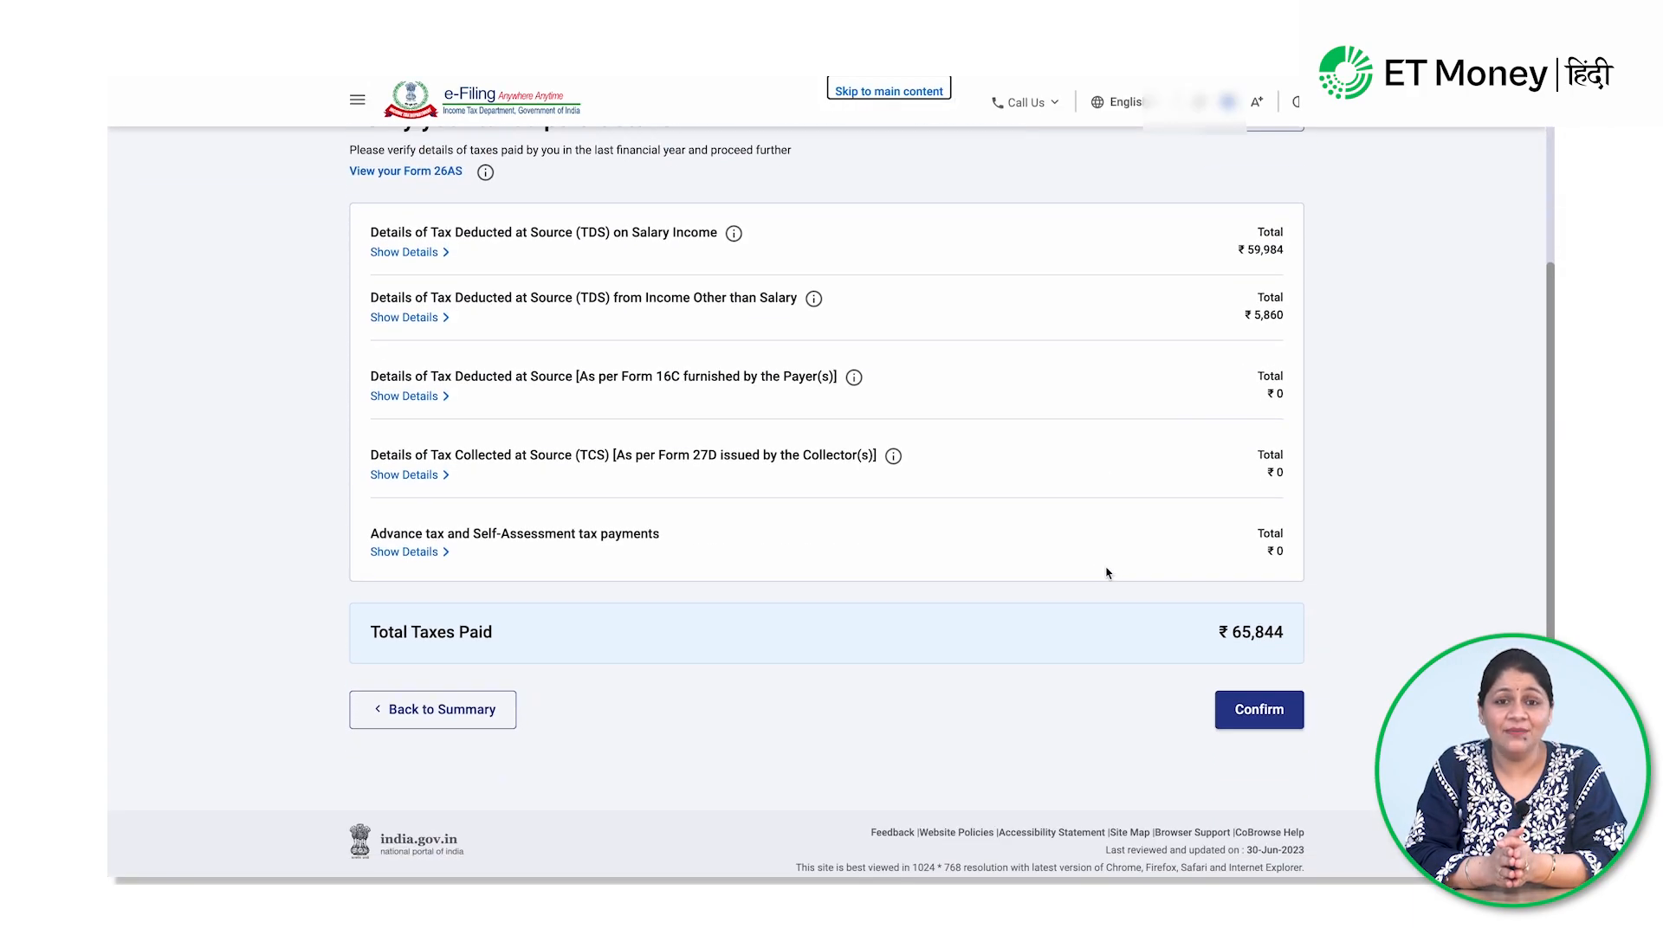
{"action": "left_click", "coordinate": [408, 254]}
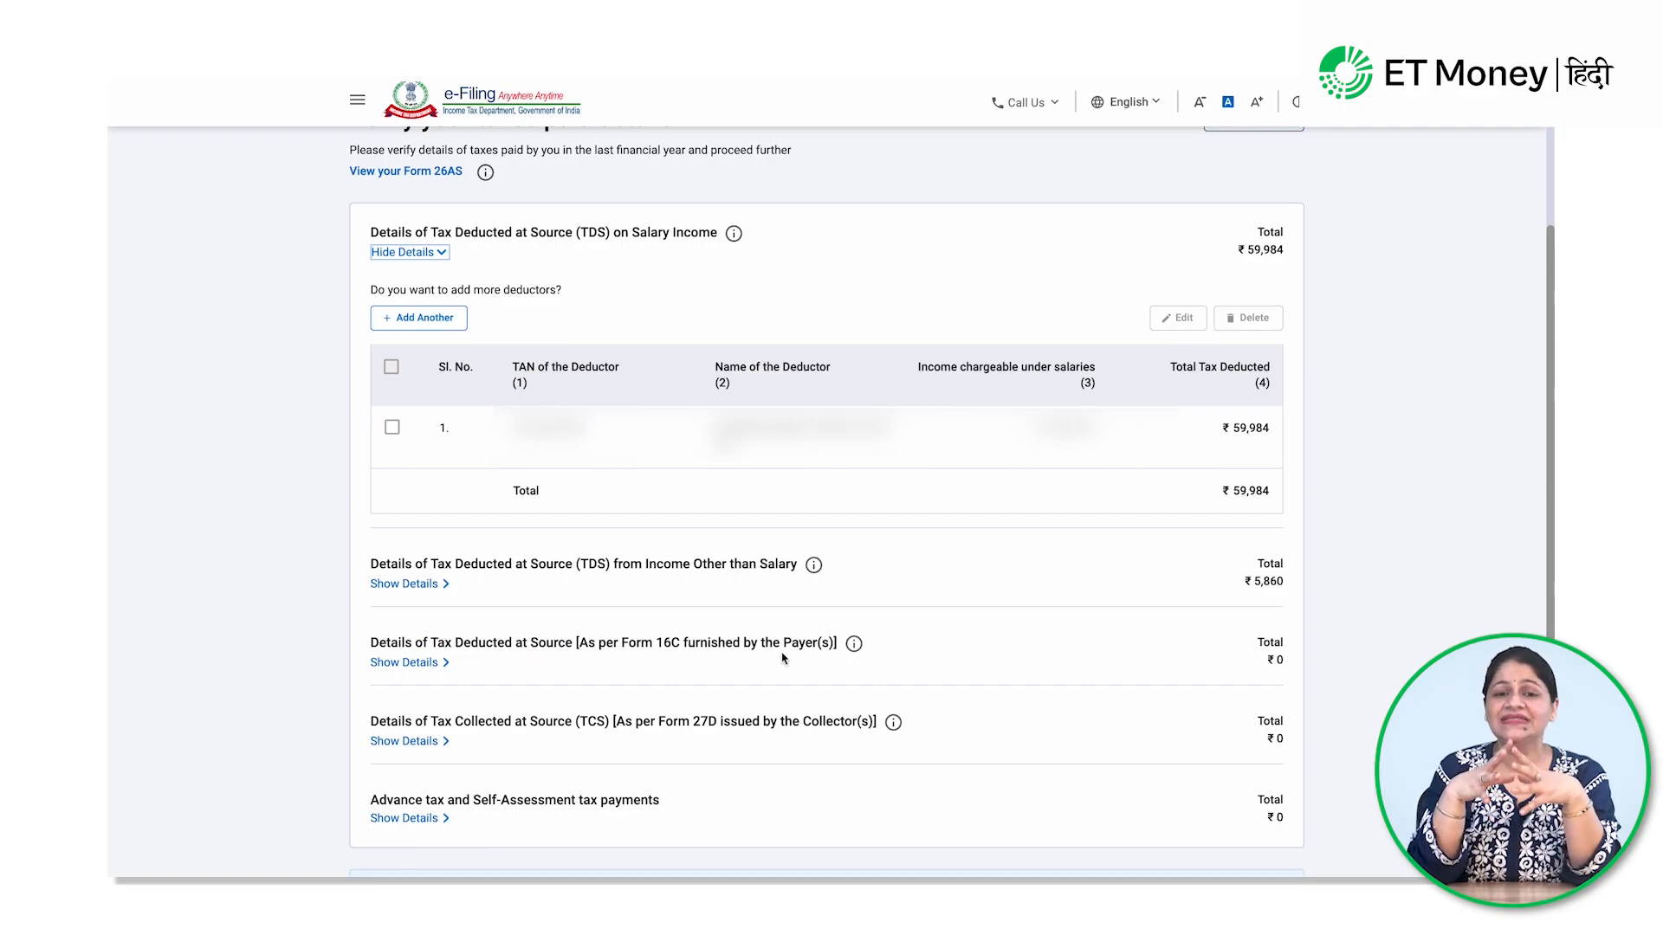
{"action": "scroll", "coordinate": [785, 660], "scroll_direction": "down", "scroll_amount": 4}
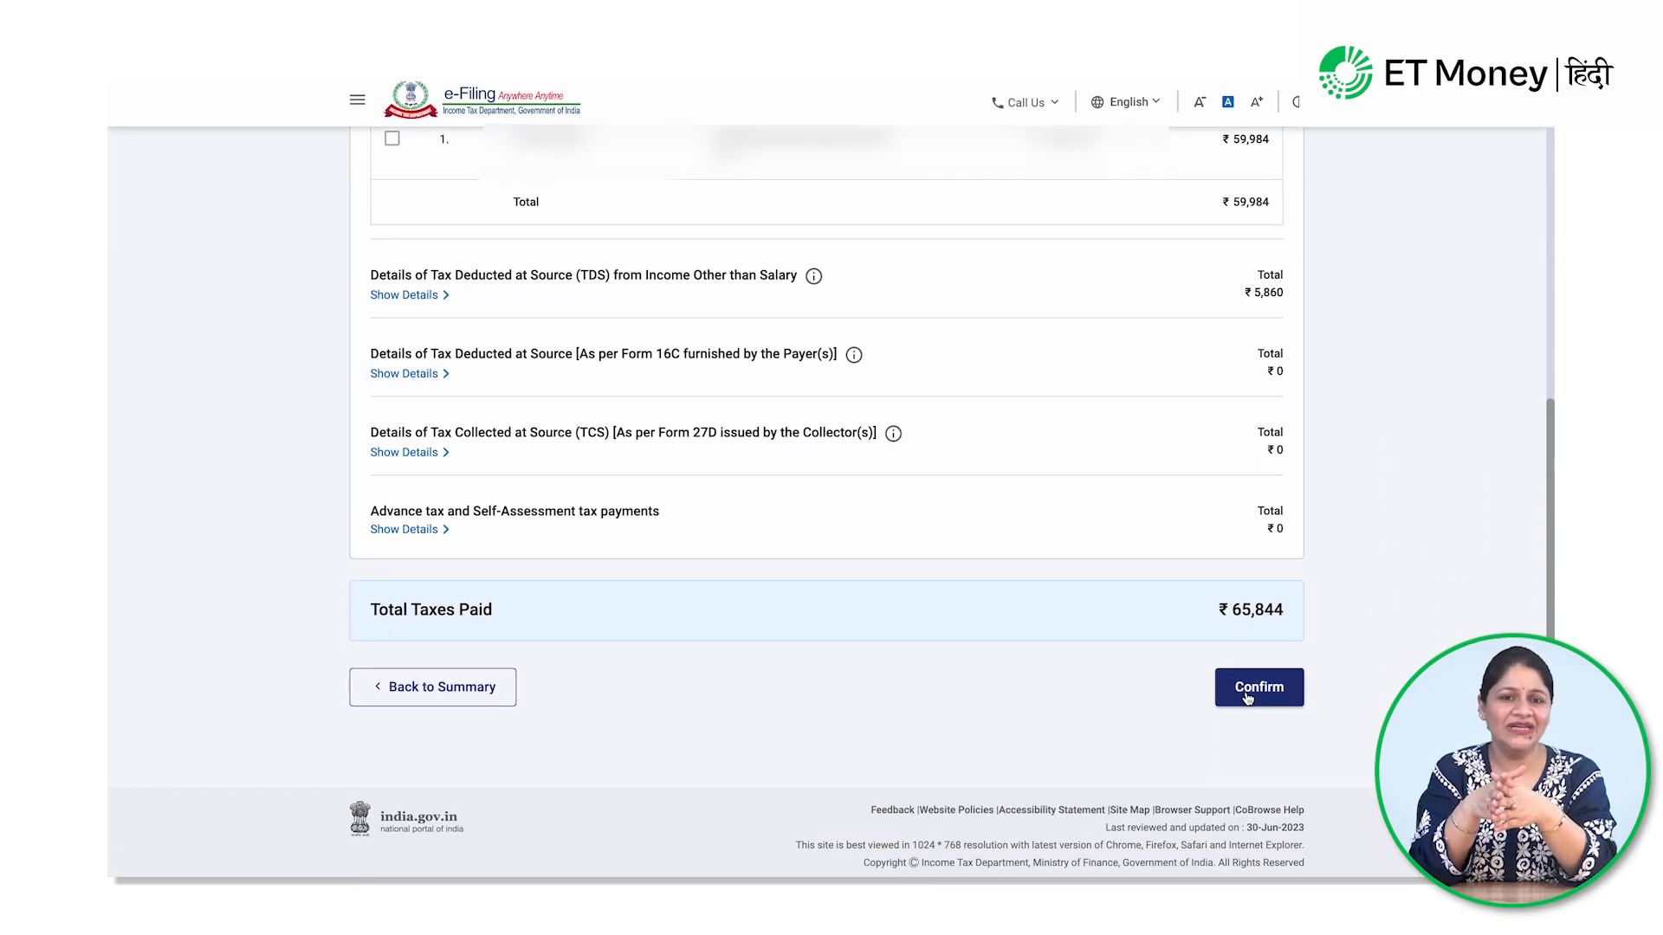
{"action": "left_click", "coordinate": [1259, 687]}
{"action": "scroll", "coordinate": [1088, 638], "scroll_direction": "down", "scroll_amount": 2}
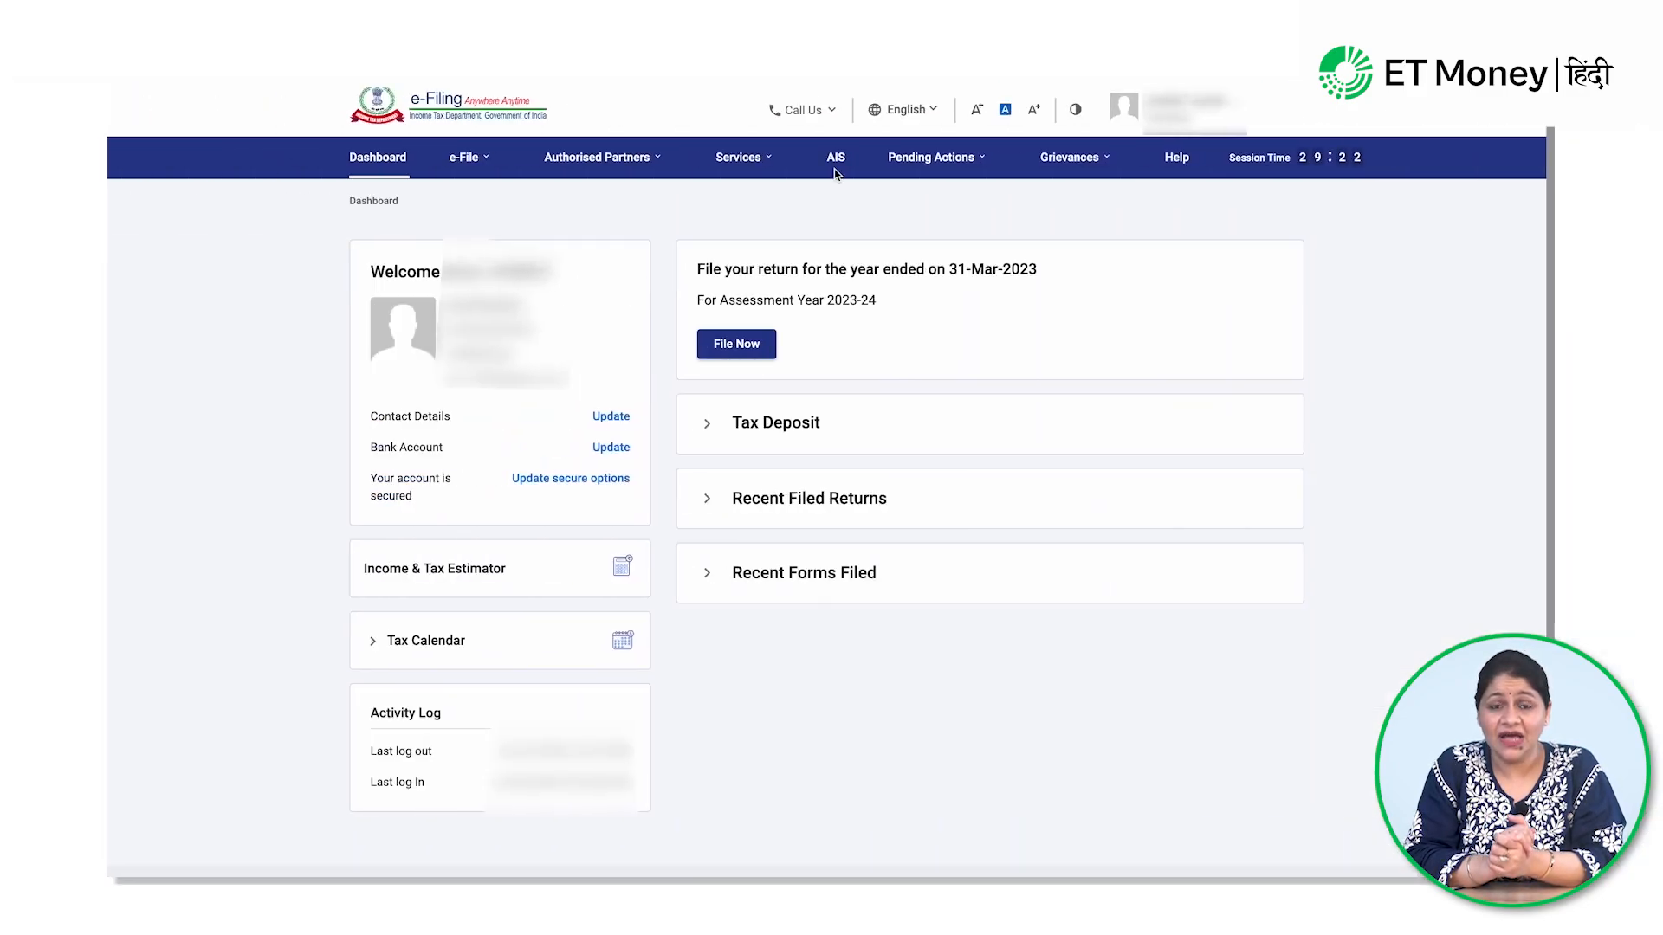
- Open the Annual Information Statement on the Compliance Portal and download it
{"action": "left_click", "coordinate": [840, 164]}
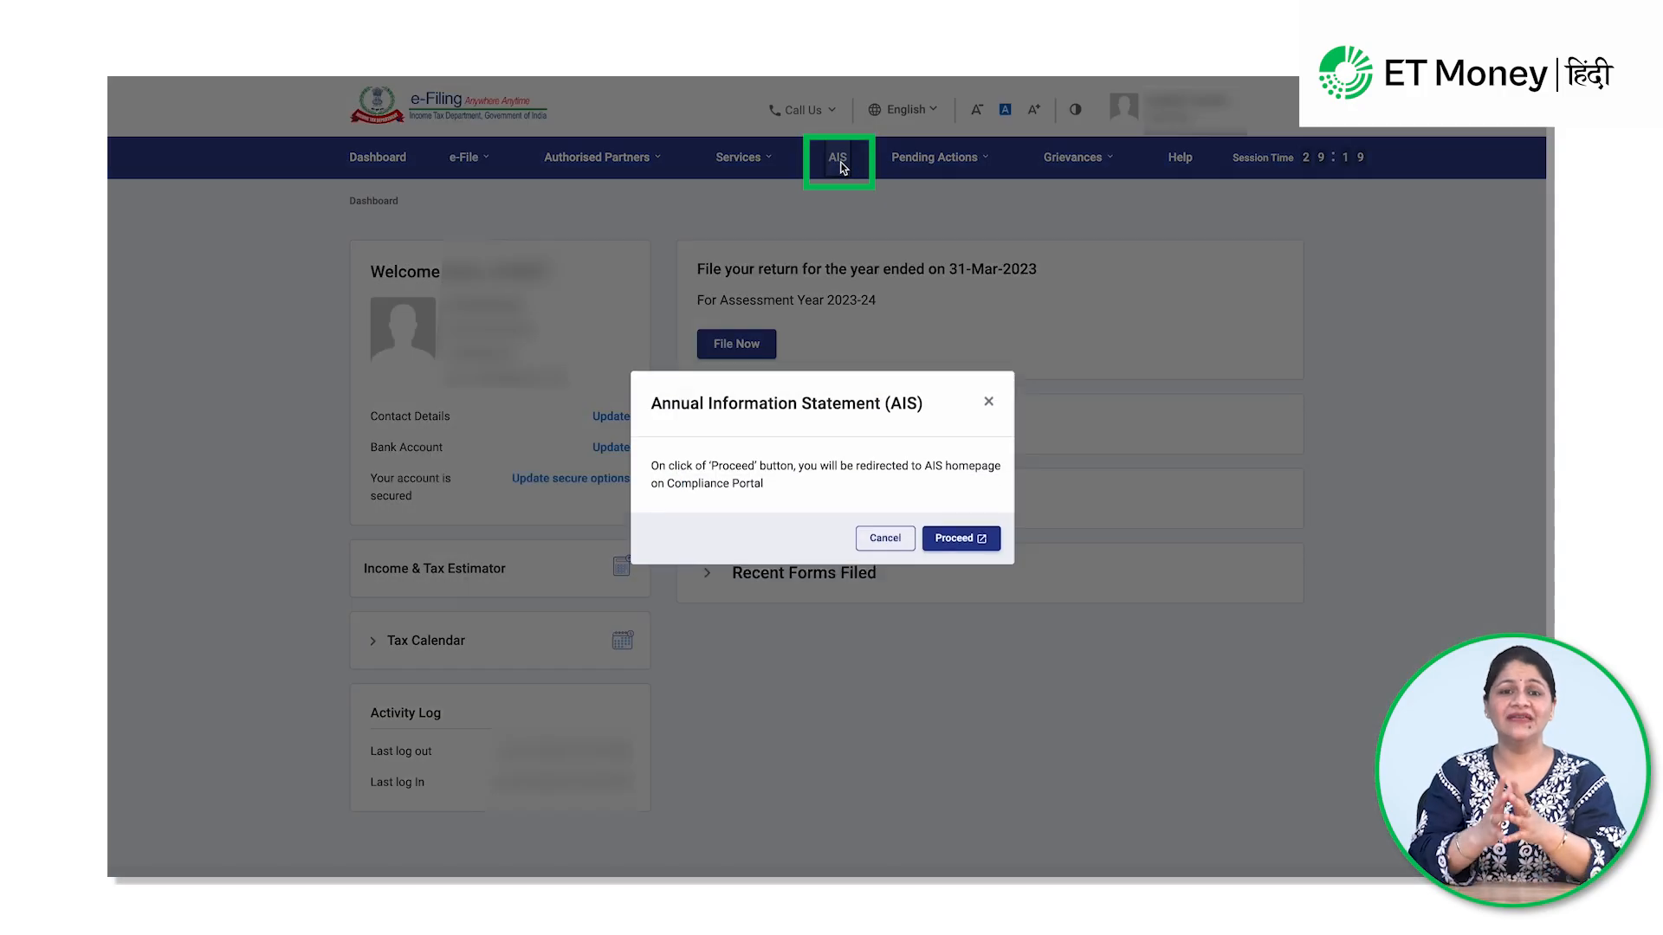
{"action": "left_click", "coordinate": [960, 532]}
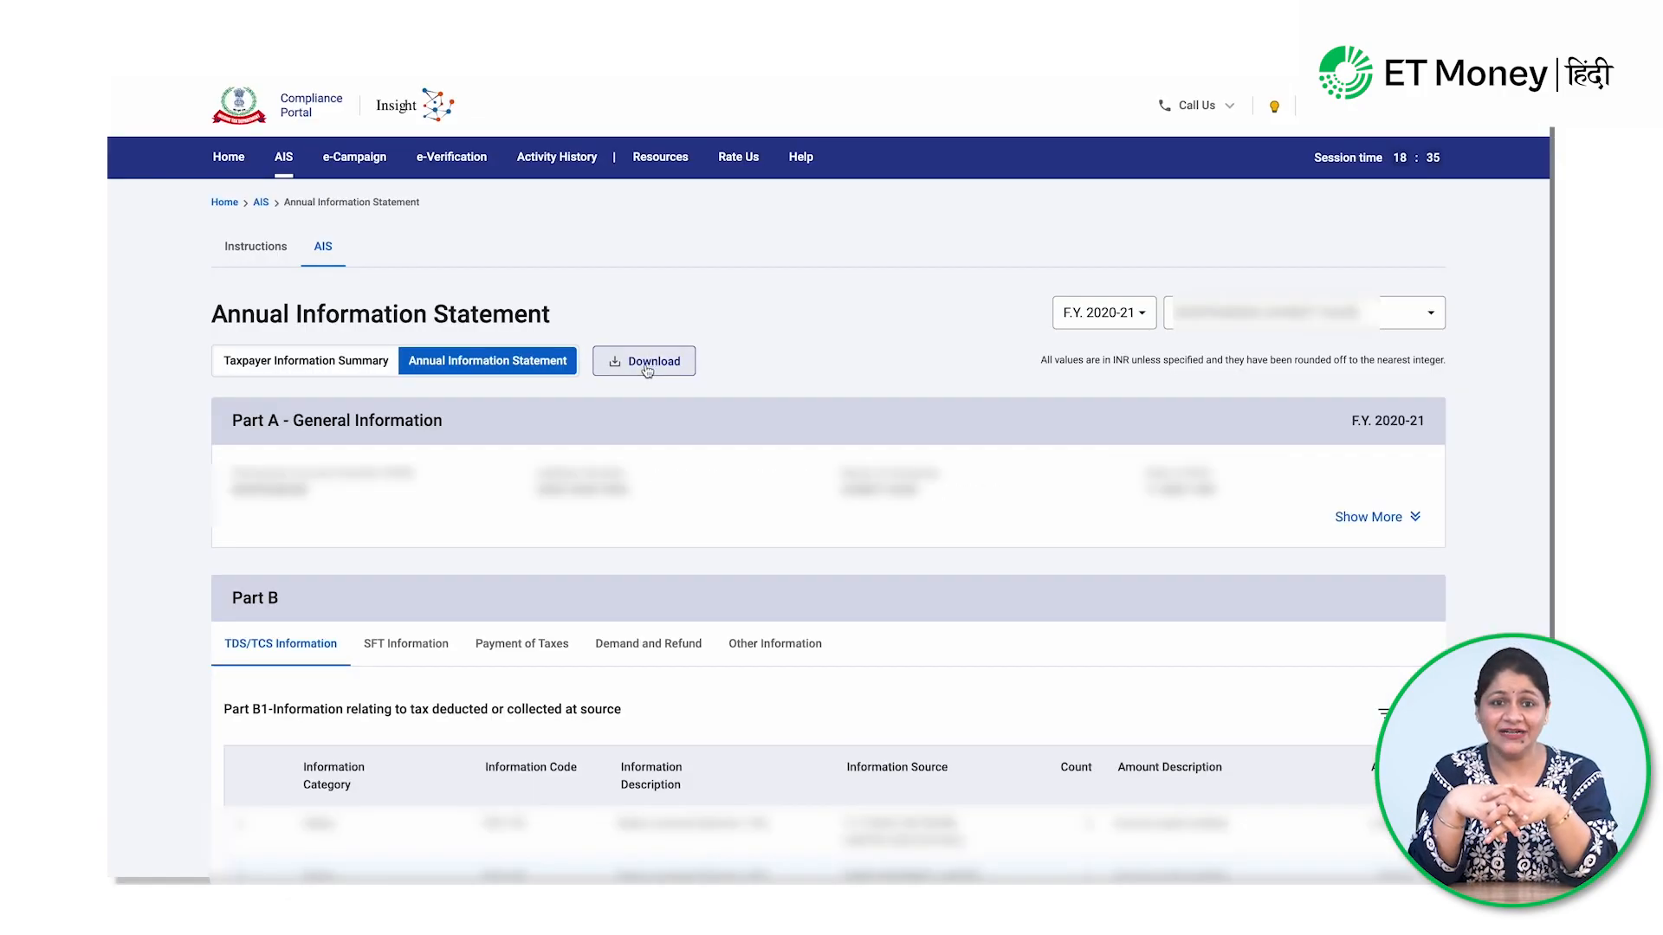
{"action": "left_click", "coordinate": [647, 371]}
{"action": "left_click", "coordinate": [1098, 367]}
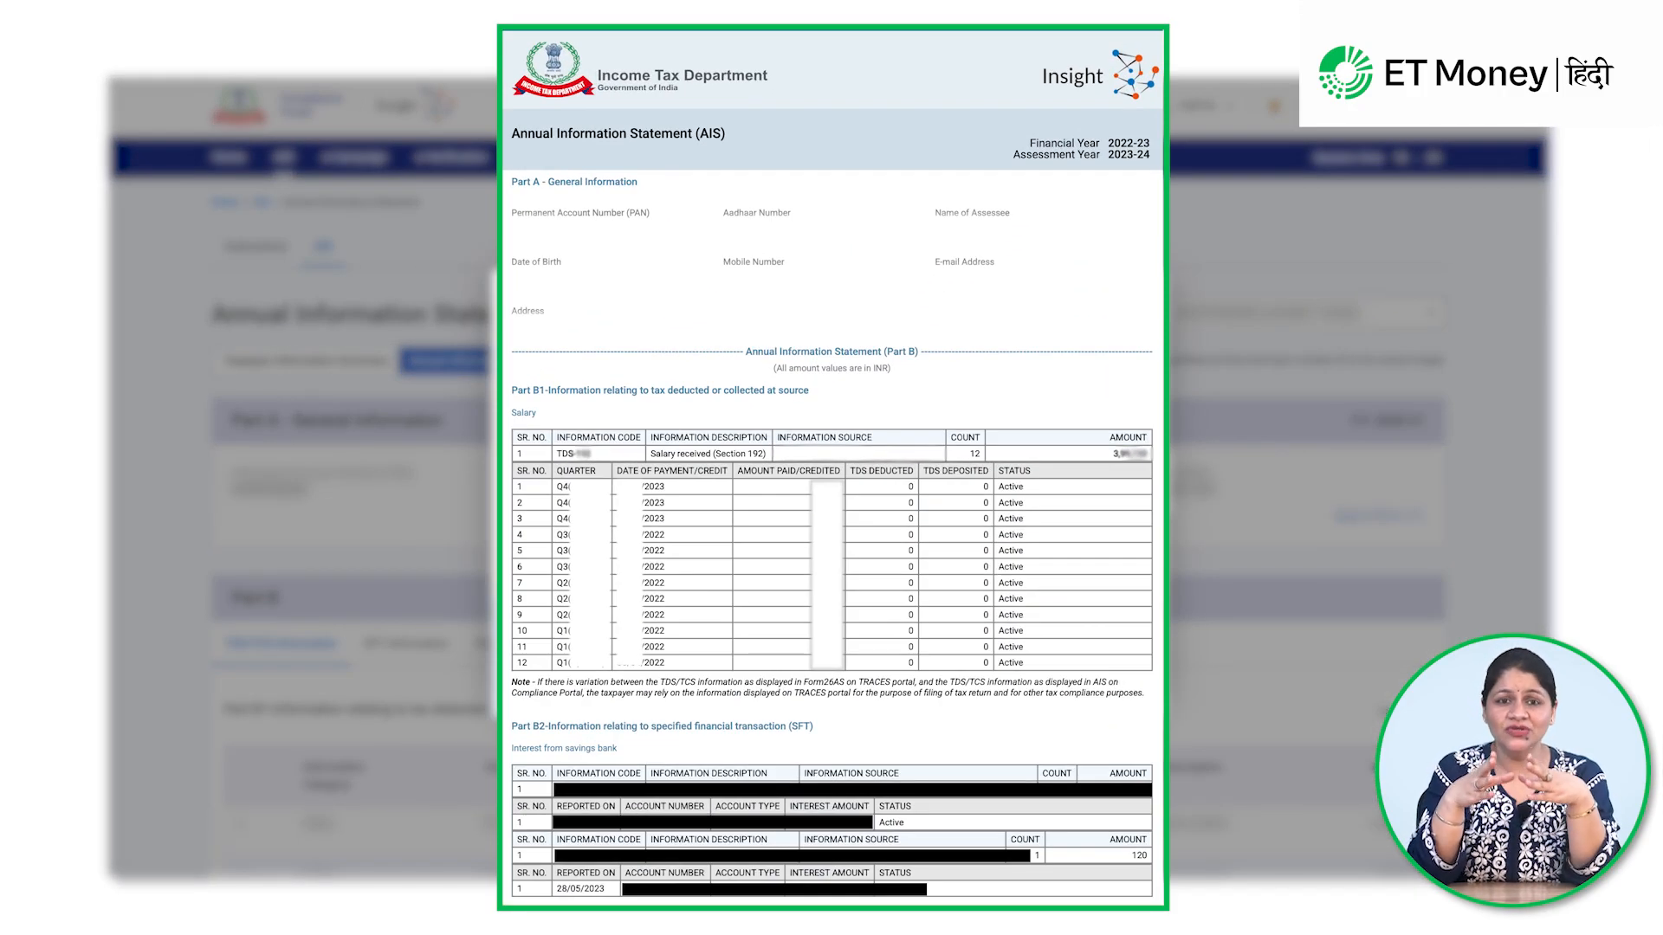